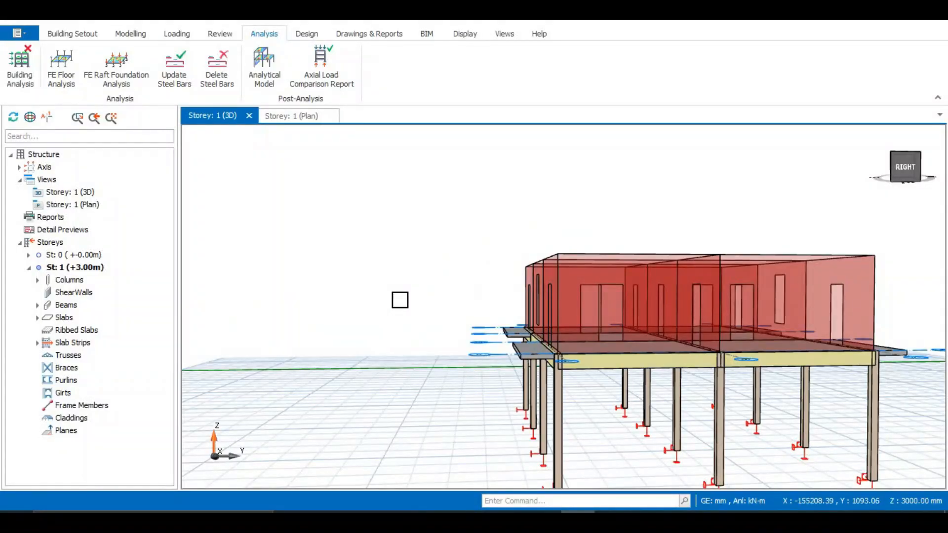
Step: Orbit the 3D model to inspect the frame from several angles
{"action": "middle_click_drag", "start_coordinate": [399, 300], "coordinate": [376, 322]}
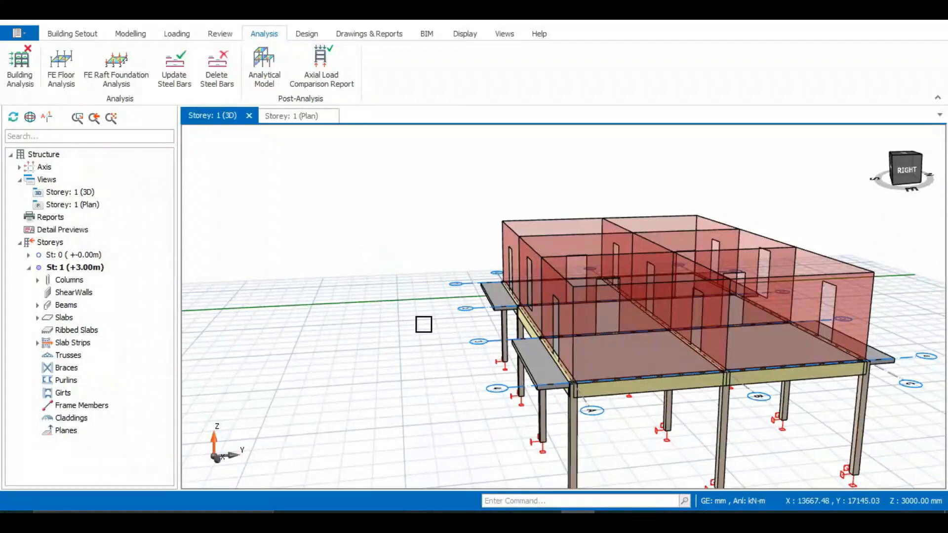
{"action": "middle_click_drag", "start_coordinate": [424, 324], "coordinate": [467, 328]}
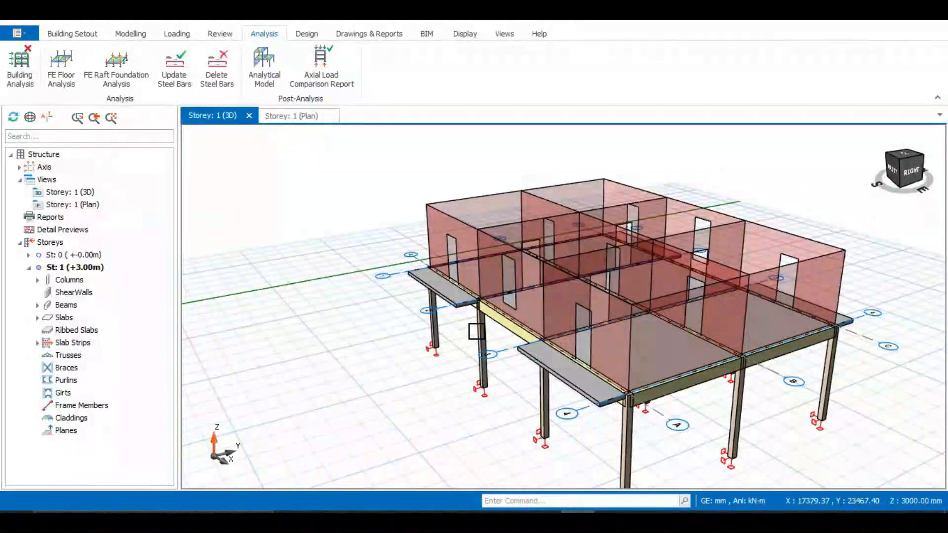
{"action": "middle_click_drag", "start_coordinate": [341, 335], "coordinate": [373, 336]}
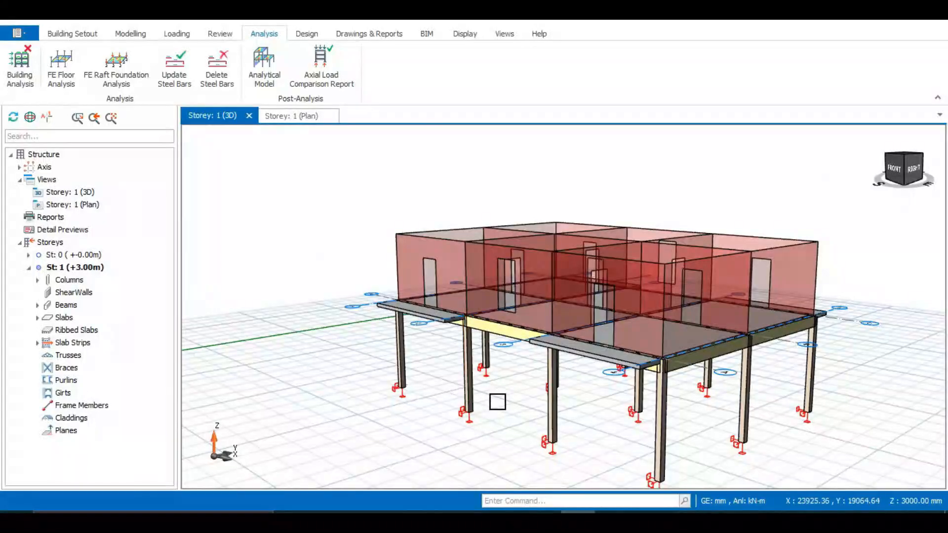
{"action": "middle_click_drag", "start_coordinate": [488, 393], "coordinate": [461, 408]}
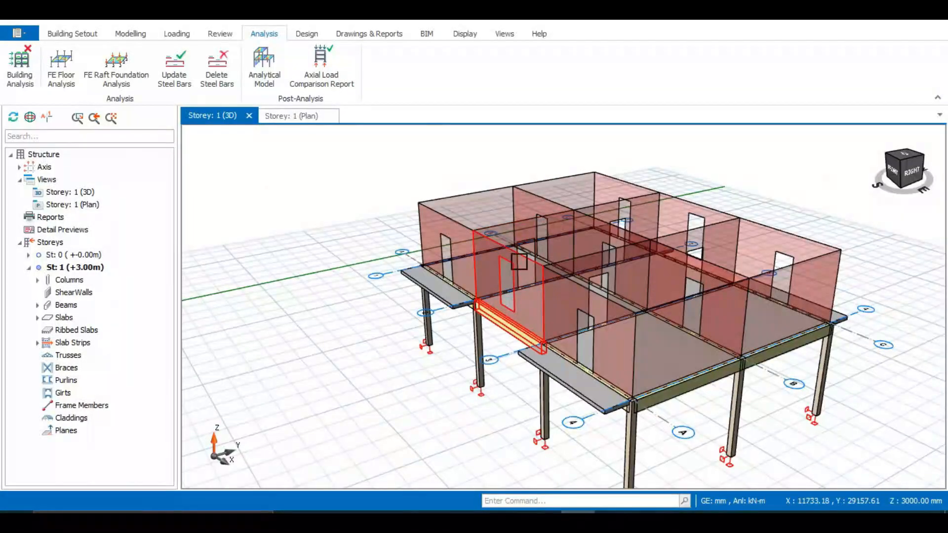
{"action": "middle_click_drag", "start_coordinate": [538, 342], "coordinate": [607, 294]}
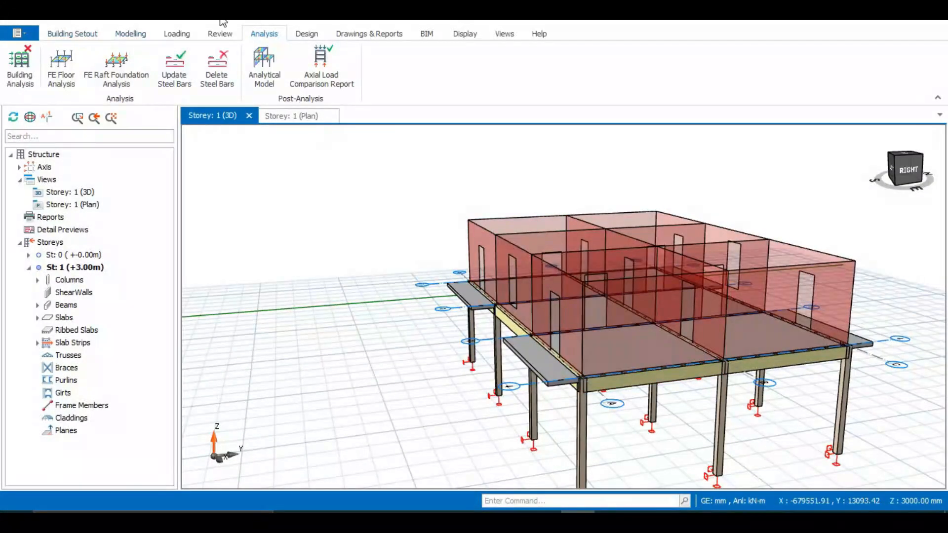
Step: Start FE load decomposition for all storeys and confirm the storey 1 settings
{"action": "left_click", "coordinate": [167, 36]}
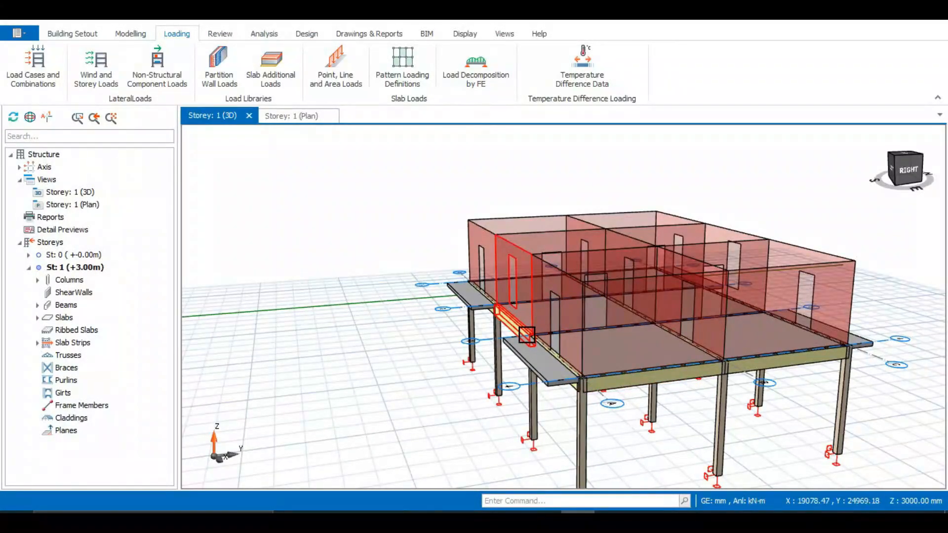
{"action": "mouse_move", "coordinate": [532, 336]}
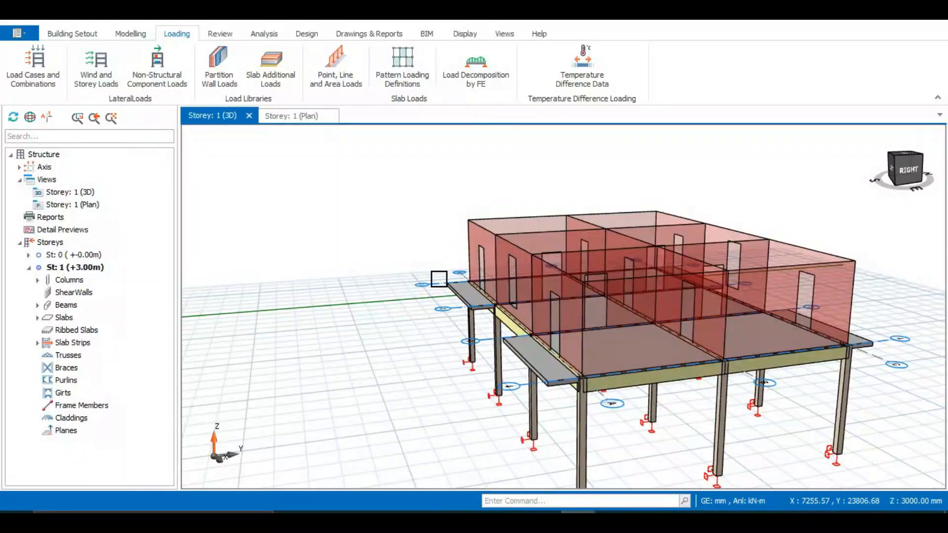
{"action": "left_click", "coordinate": [479, 70]}
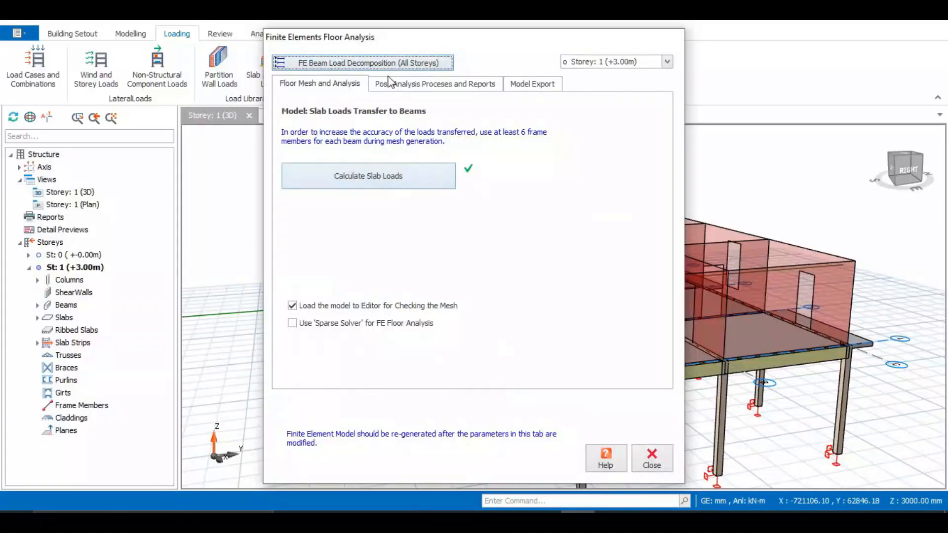
{"action": "left_click", "coordinate": [395, 64]}
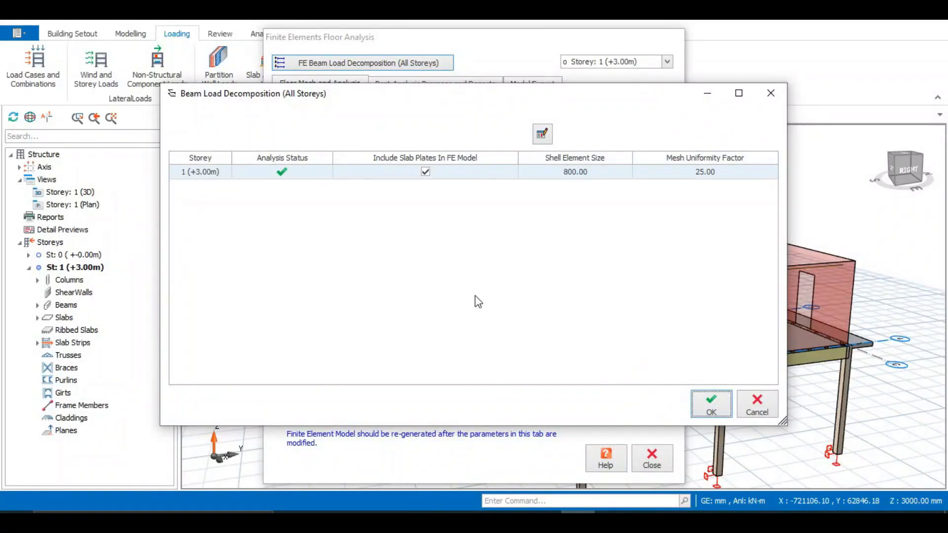
{"action": "left_click", "coordinate": [714, 402]}
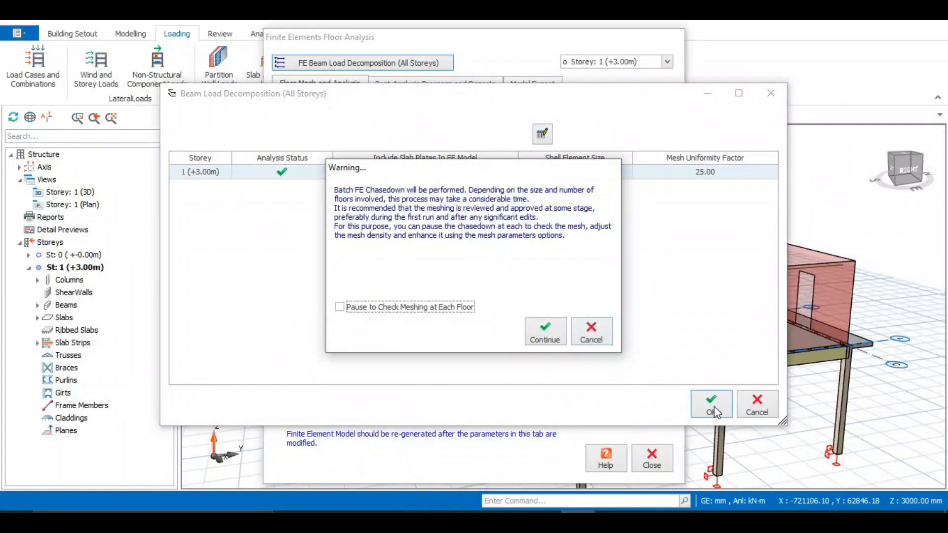
{"action": "left_click", "coordinate": [546, 335]}
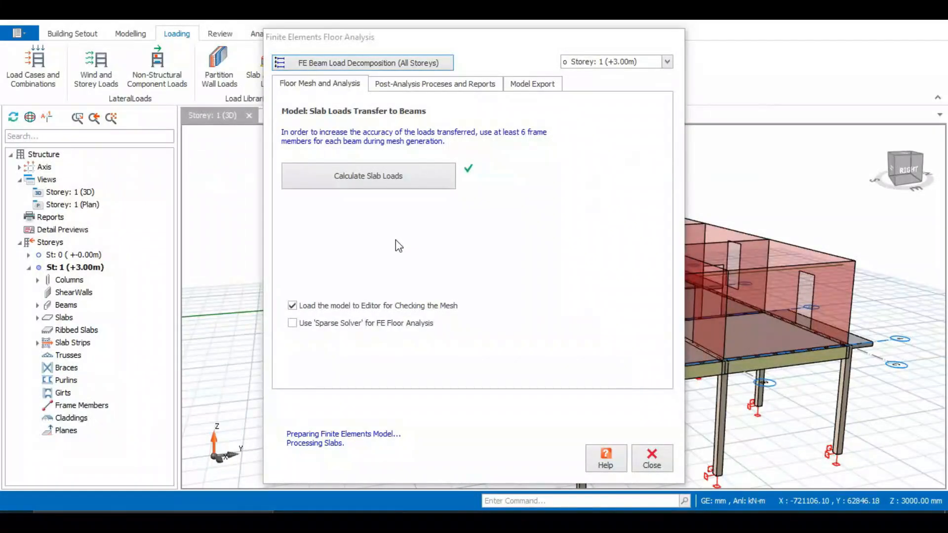
Step: Calculate the slab loads and apply the decomposed loads to all beams in the model
{"action": "left_click", "coordinate": [383, 178]}
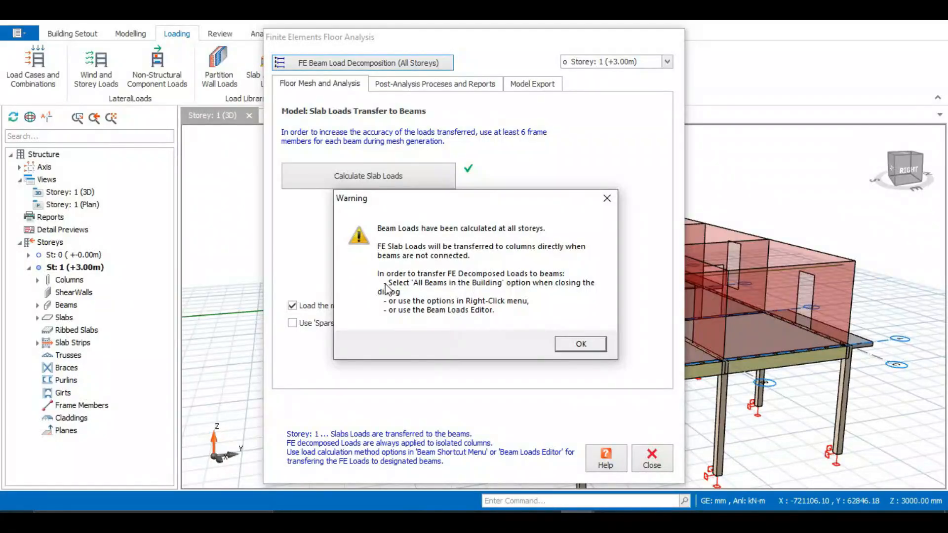
{"action": "left_click", "coordinate": [579, 346]}
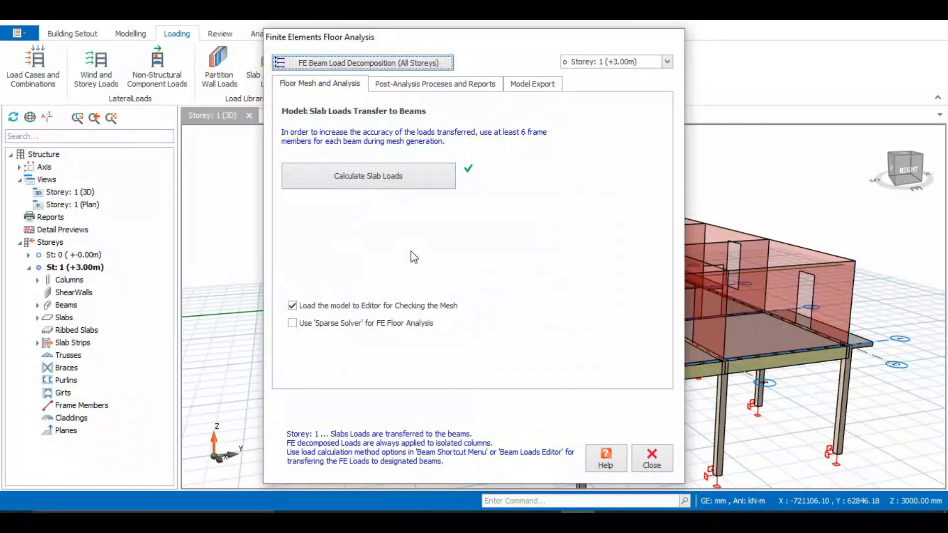
{"action": "left_click", "coordinate": [646, 458]}
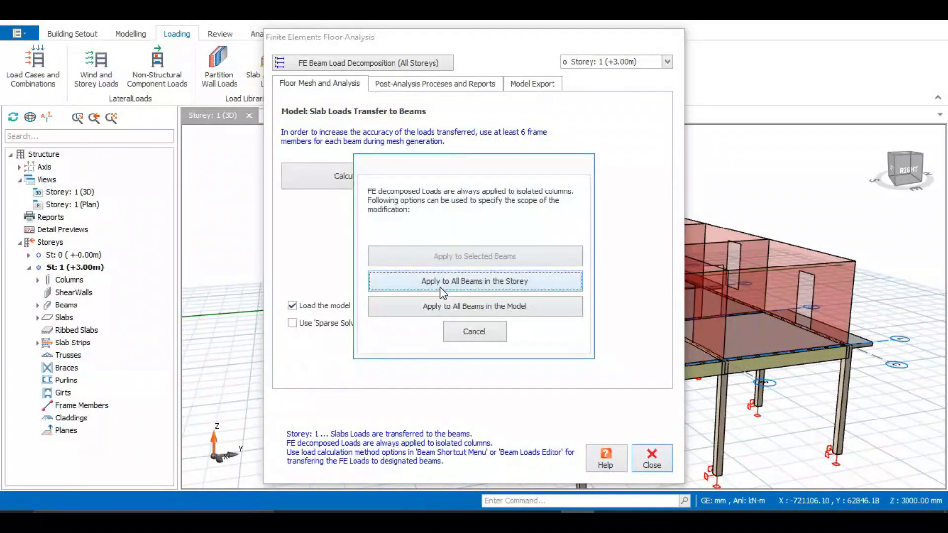
{"action": "left_click", "coordinate": [423, 306]}
Step: Open Building Analysis and, on Pre-Analysis, bring up Edit Materials with the default grades
{"action": "middle_click_drag", "start_coordinate": [408, 176], "coordinate": [356, 282]}
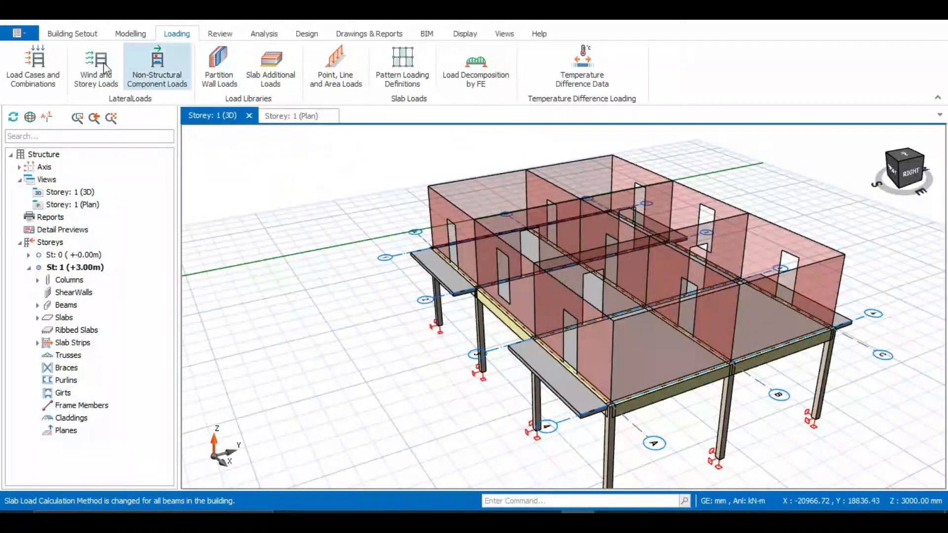
{"action": "left_click", "coordinate": [304, 34]}
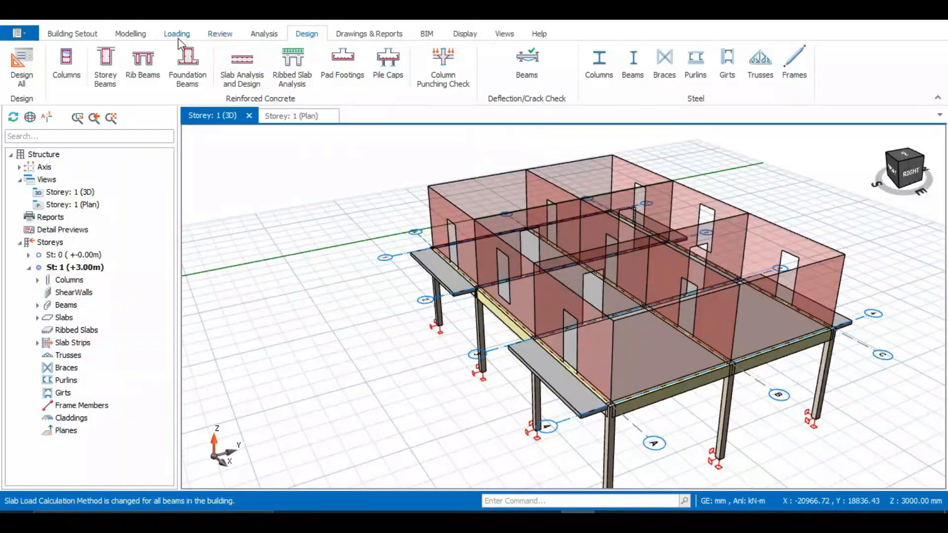
{"action": "left_click", "coordinate": [261, 36]}
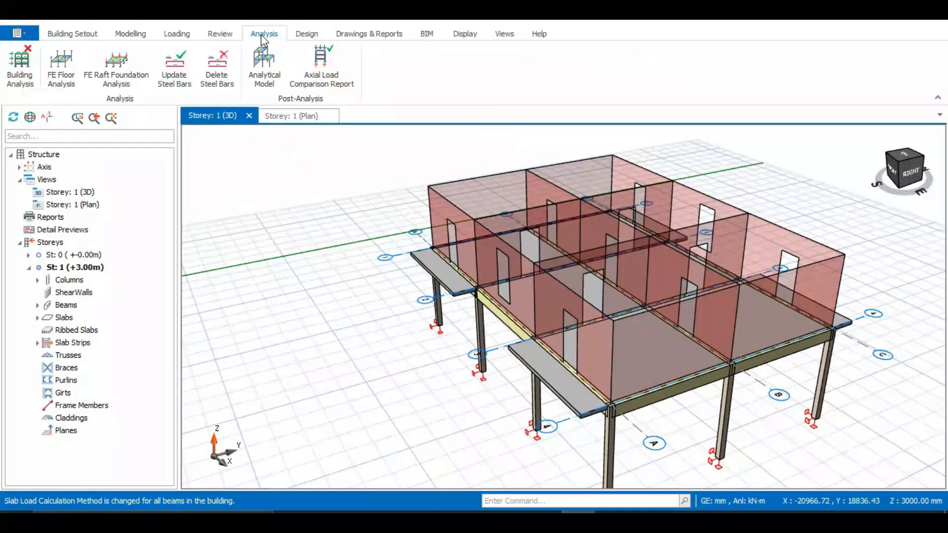
{"action": "left_click", "coordinate": [20, 62]}
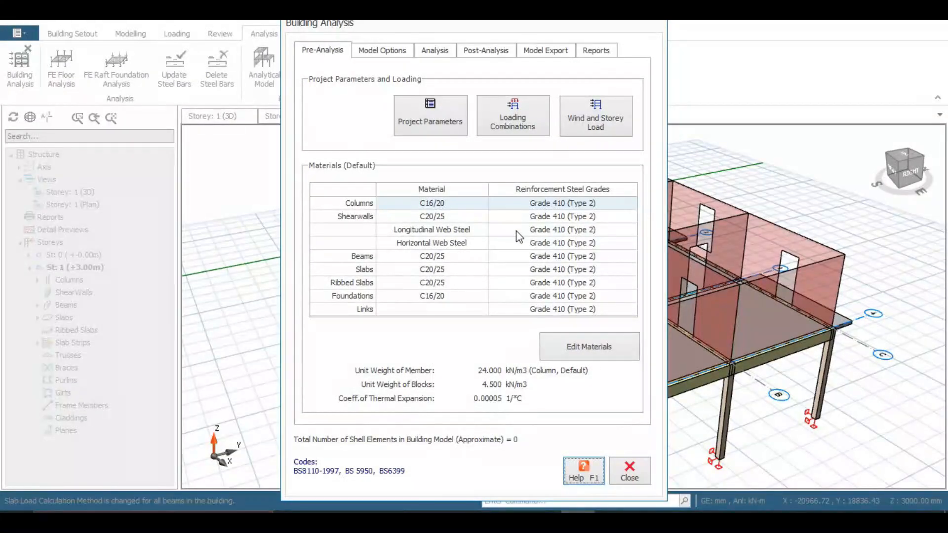
{"action": "left_click", "coordinate": [584, 348]}
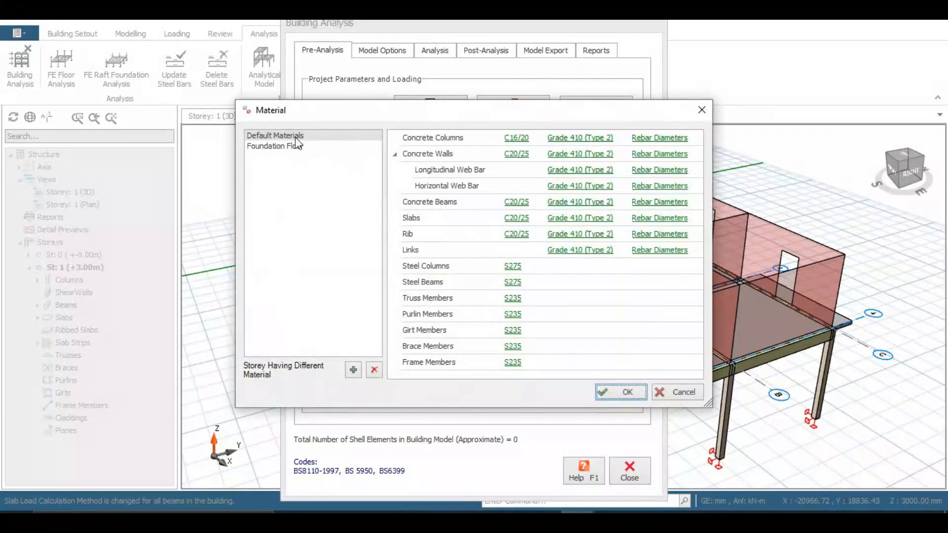
Step: Review the column concrete C16/20 and its reinforcement steel grade
{"action": "left_click", "coordinate": [517, 137]}
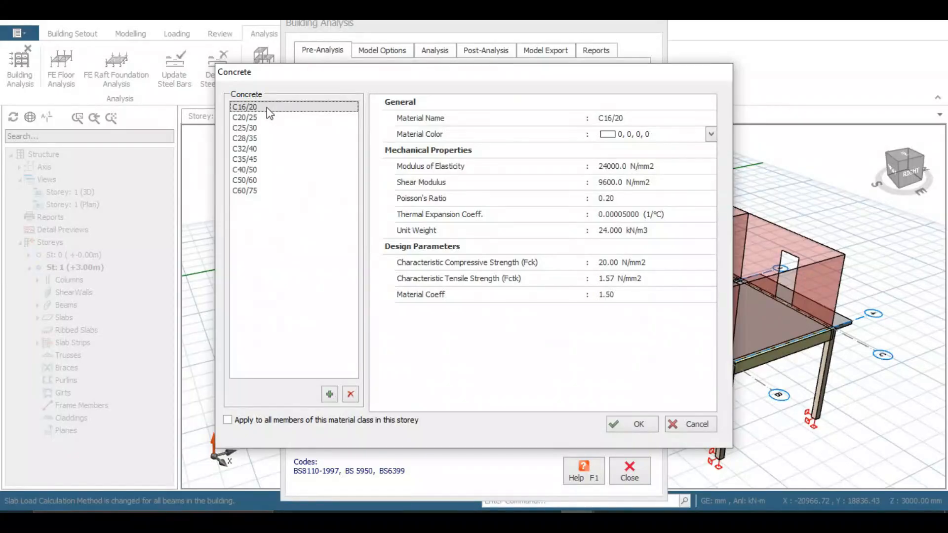
{"action": "left_click", "coordinate": [611, 119]}
{"action": "double_click", "coordinate": [611, 118]}
{"action": "left_click", "coordinate": [638, 424]}
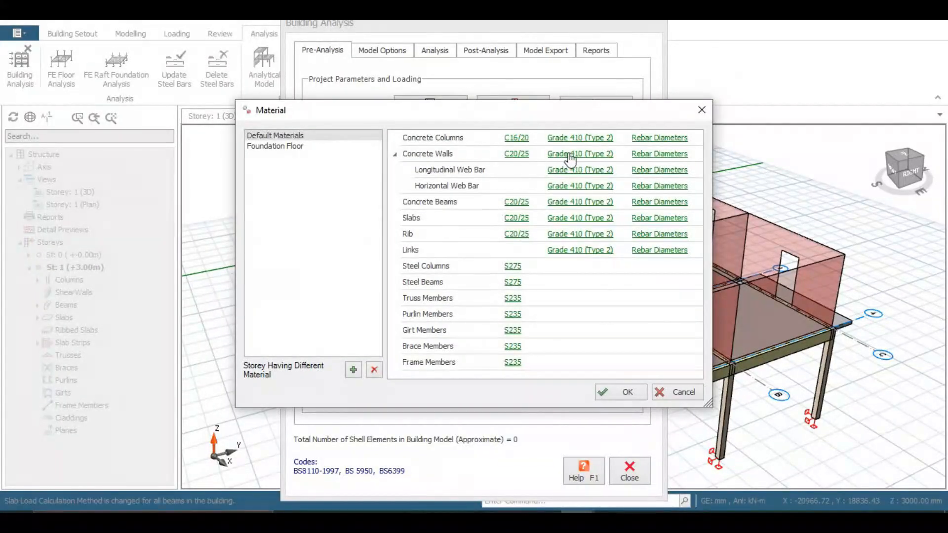
{"action": "left_click", "coordinate": [589, 140]}
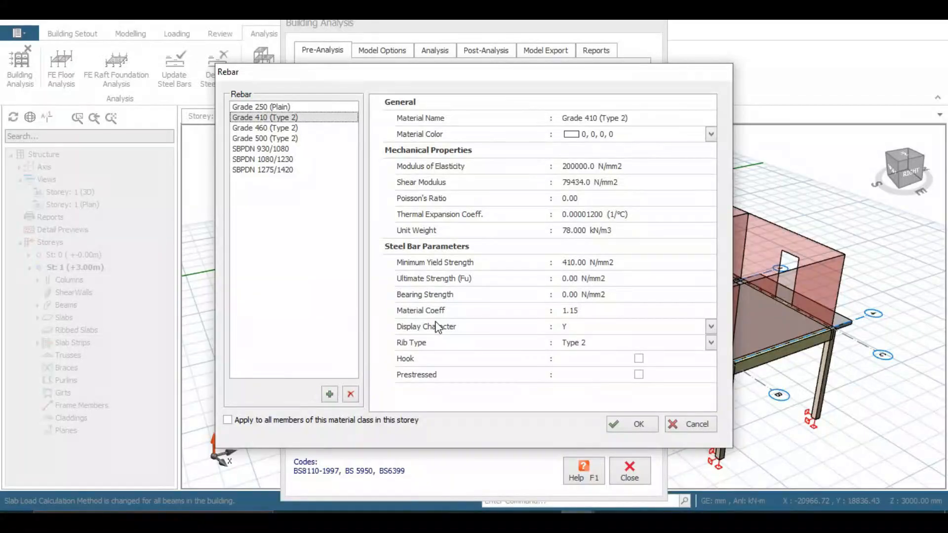
{"action": "left_click", "coordinate": [617, 426]}
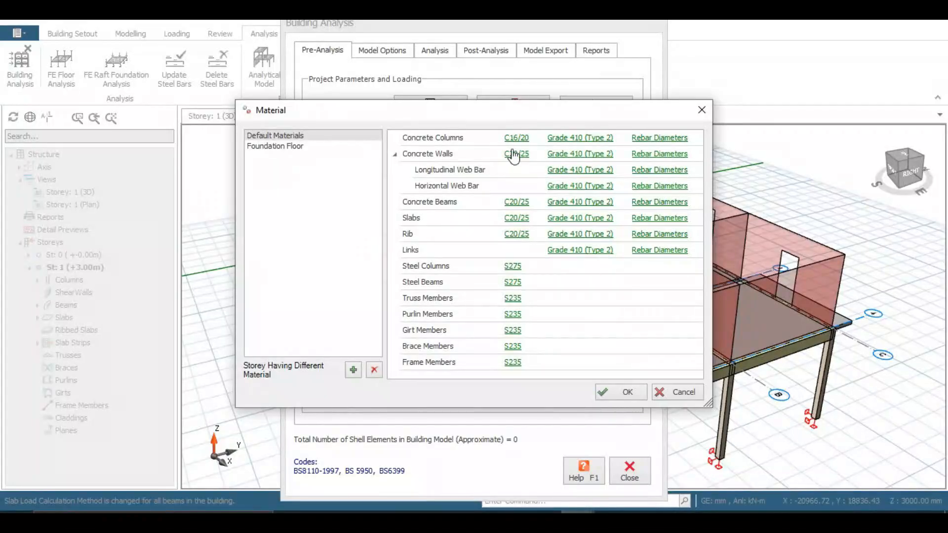
Step: Set beams and slabs to C16/20 concrete
{"action": "left_click", "coordinate": [516, 207]}
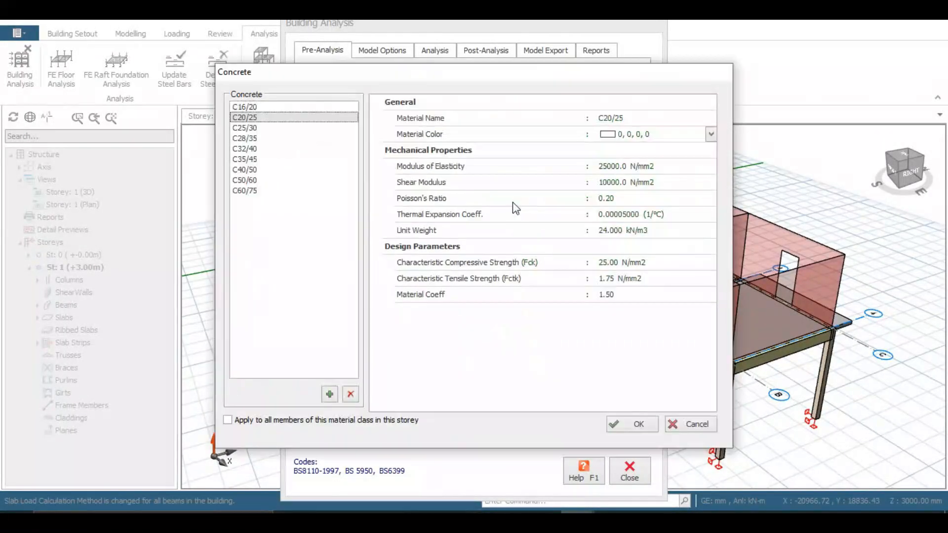
{"action": "left_click", "coordinate": [261, 106]}
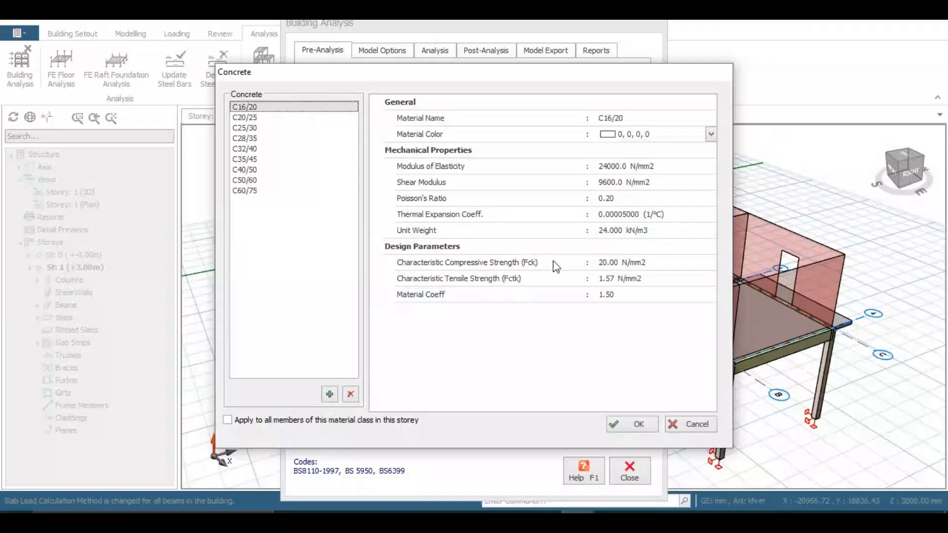
{"action": "left_click", "coordinate": [636, 425]}
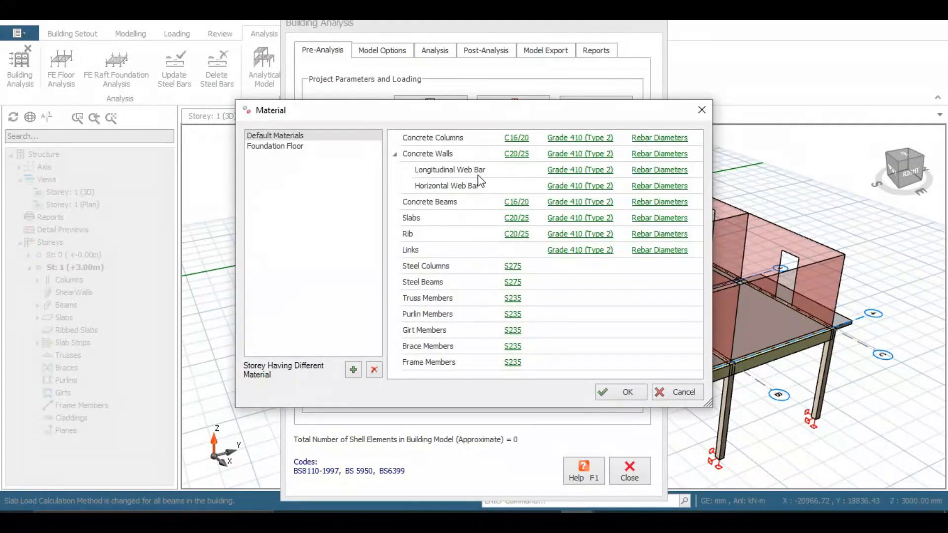
{"action": "left_click", "coordinate": [517, 218]}
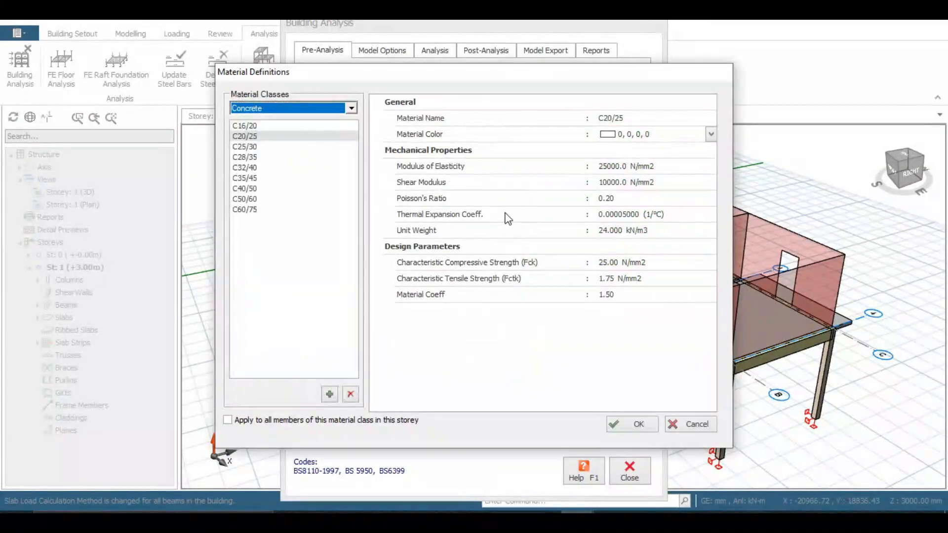
{"action": "left_click", "coordinate": [610, 421]}
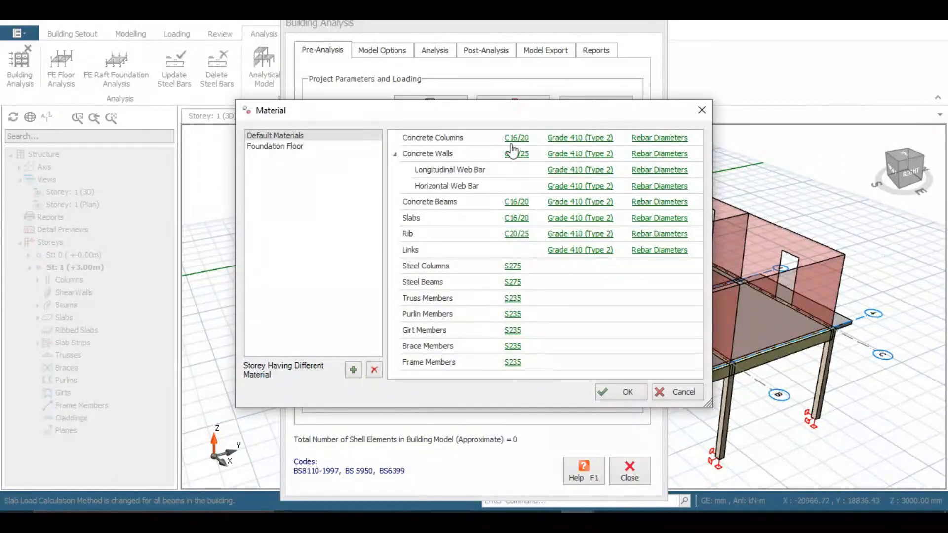
Step: Allow only Y16 bars in the concrete column rebar diameter table
{"action": "left_click", "coordinate": [651, 138]}
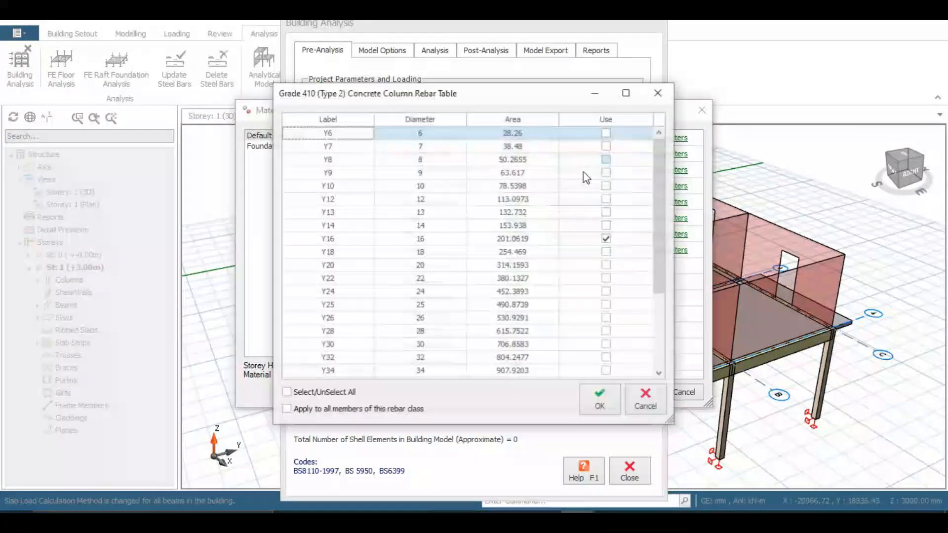
{"action": "left_click", "coordinate": [606, 239]}
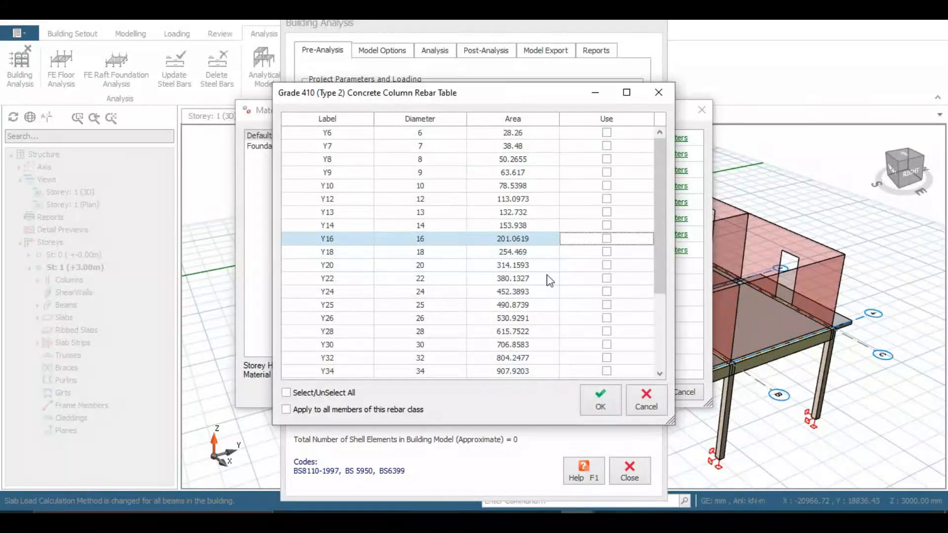
{"action": "left_click", "coordinate": [606, 240]}
{"action": "left_click", "coordinate": [289, 395]}
{"action": "left_click", "coordinate": [290, 396]}
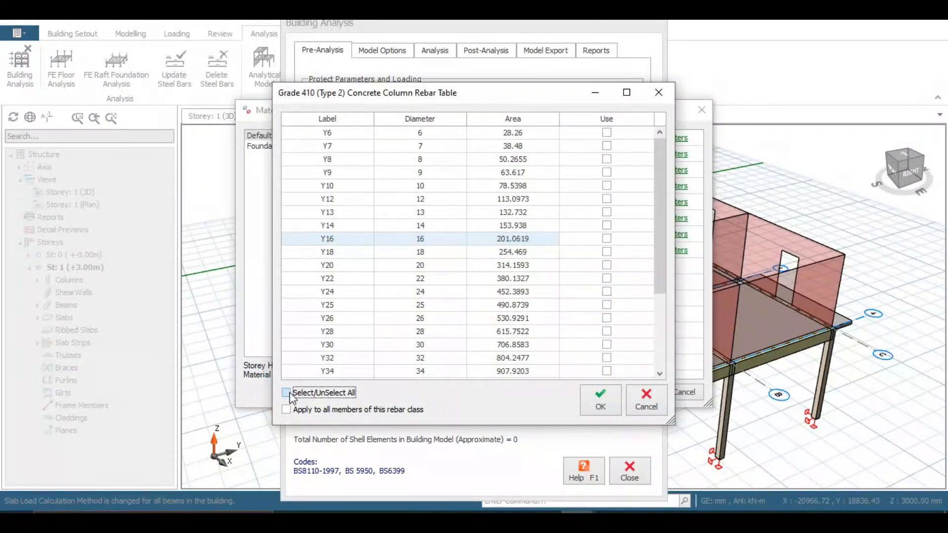
{"action": "left_click", "coordinate": [289, 394]}
{"action": "left_click", "coordinate": [290, 394]}
{"action": "left_click", "coordinate": [606, 239]}
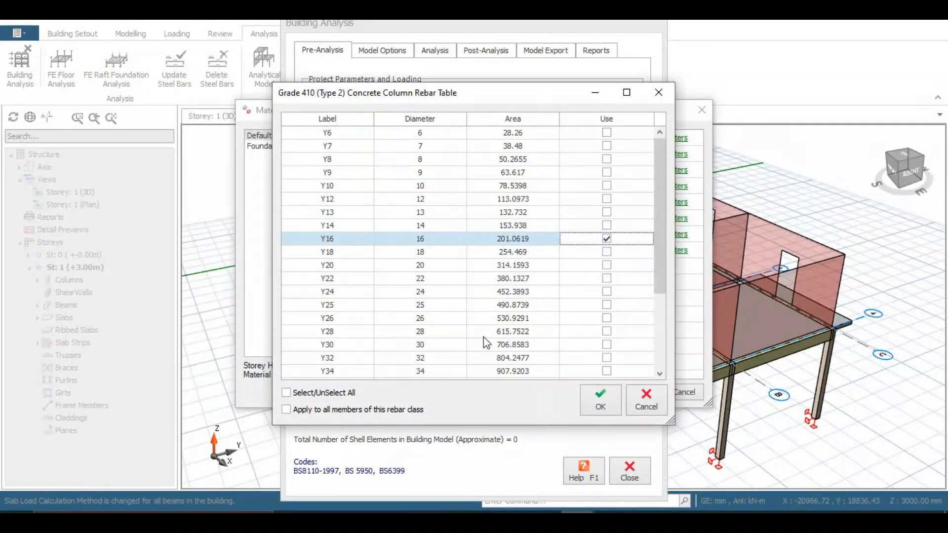
{"action": "left_click", "coordinate": [597, 400]}
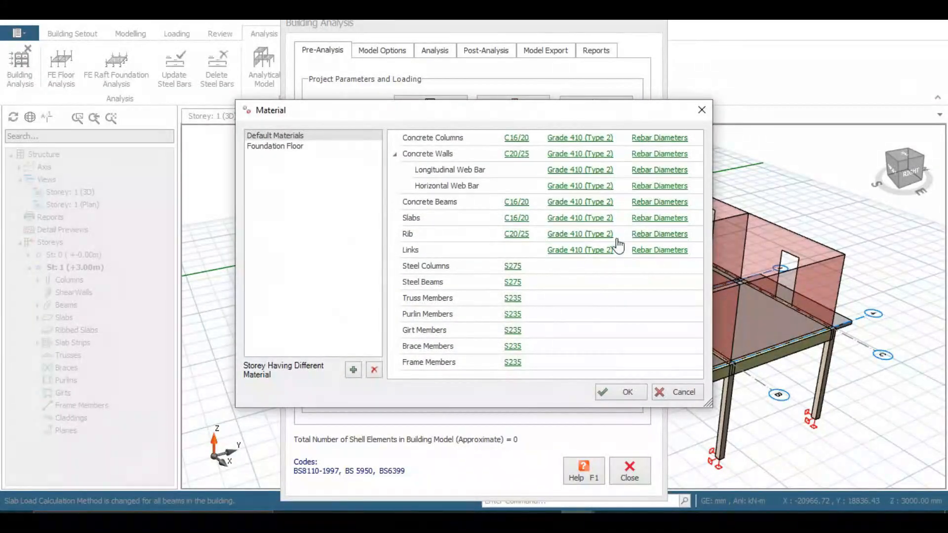
Step: Leave slab bar sizes unchanged and allow only Y16 bars for concrete beams
{"action": "left_click", "coordinate": [642, 218]}
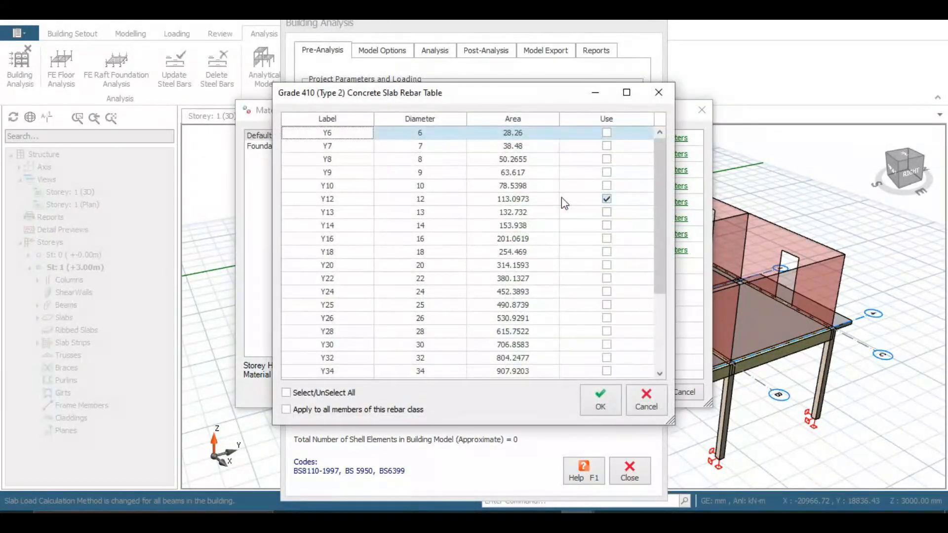
{"action": "left_click", "coordinate": [598, 398]}
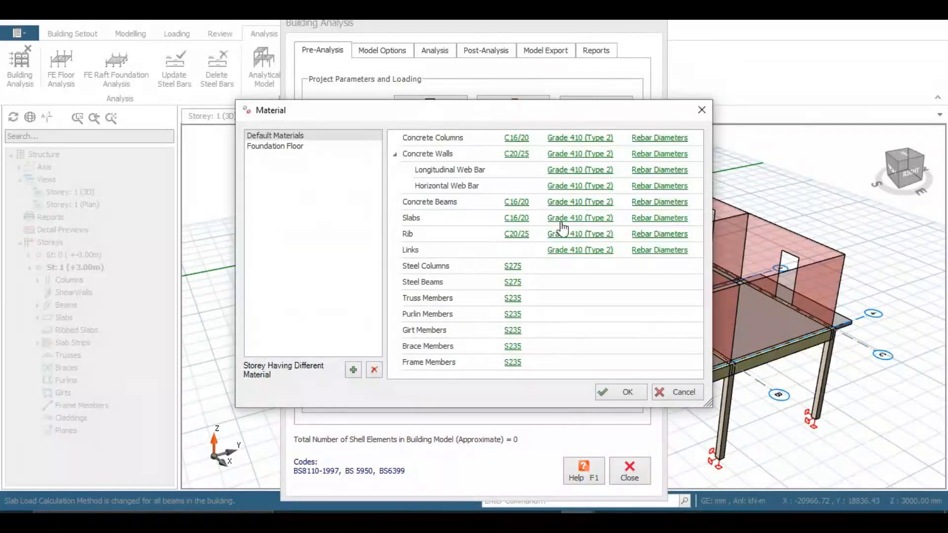
{"action": "left_click", "coordinate": [610, 201]}
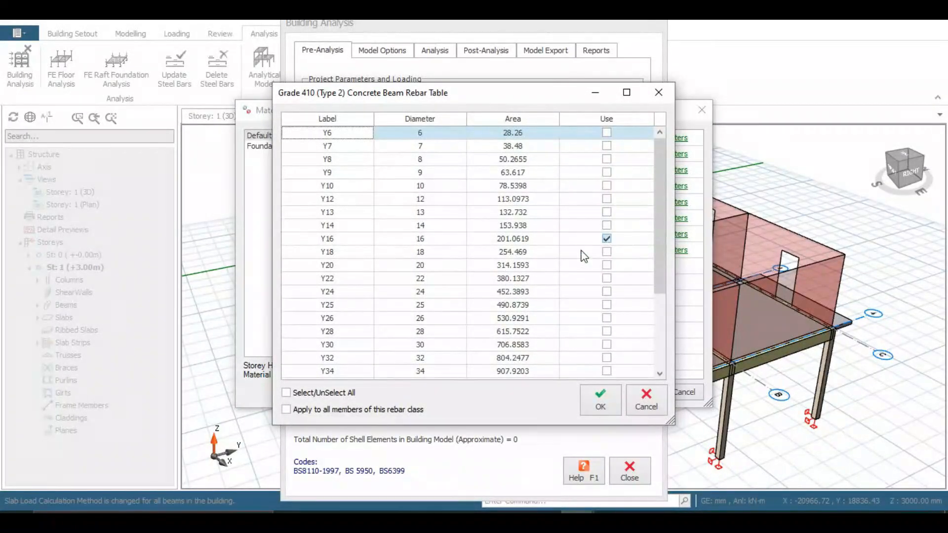
{"action": "left_click", "coordinate": [286, 393]}
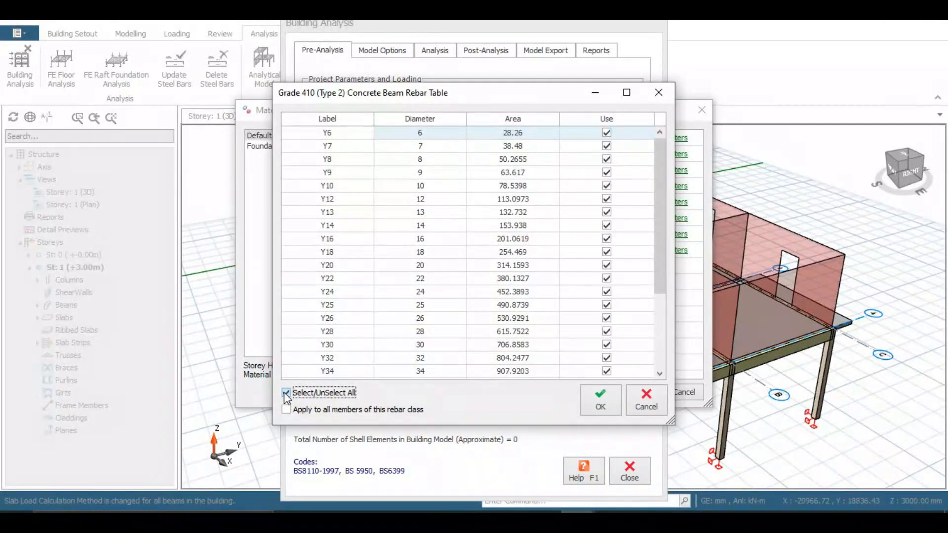
{"action": "left_click", "coordinate": [286, 393]}
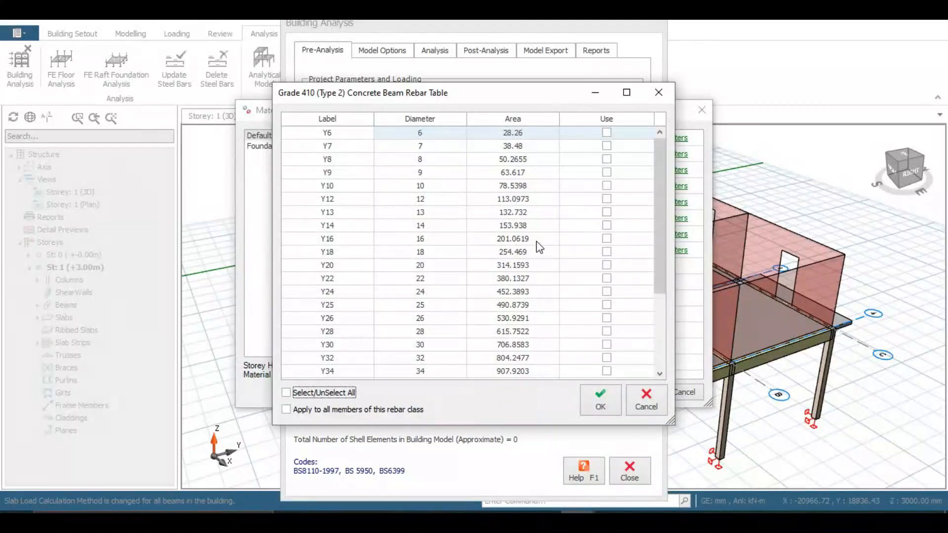
{"action": "left_click", "coordinate": [607, 240]}
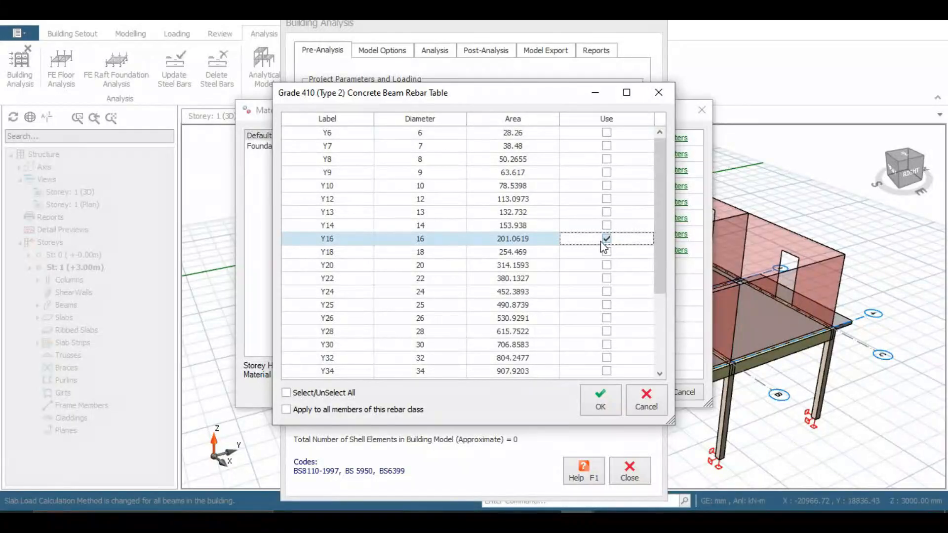
{"action": "left_click", "coordinate": [600, 404]}
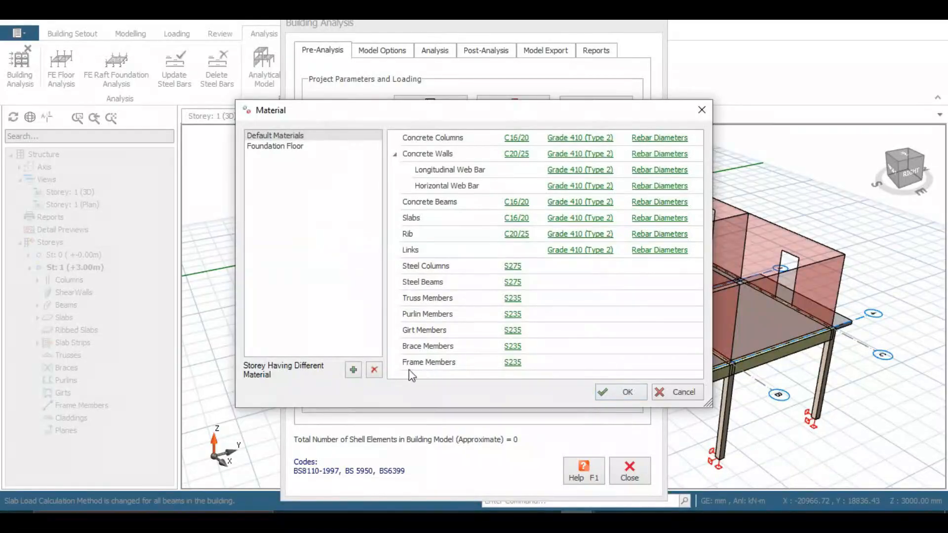
Step: Accept the material settings and close Building Analysis
{"action": "left_click", "coordinate": [623, 392]}
{"action": "left_click", "coordinate": [389, 53]}
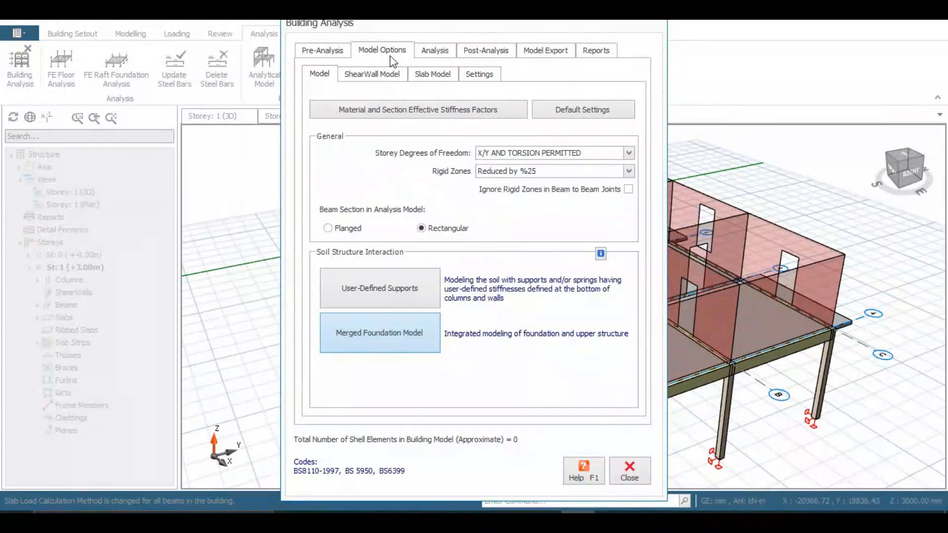
{"action": "left_click", "coordinate": [318, 53]}
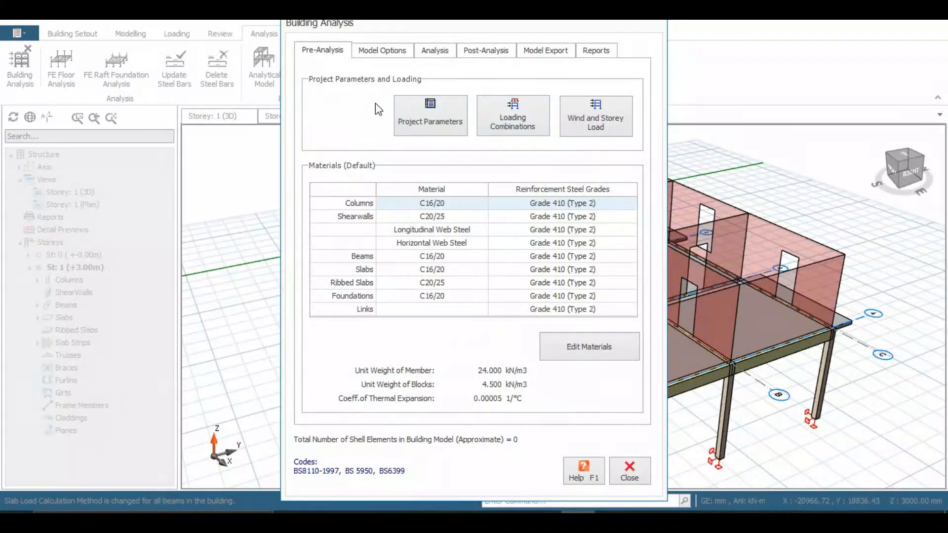
{"action": "left_click", "coordinate": [622, 476]}
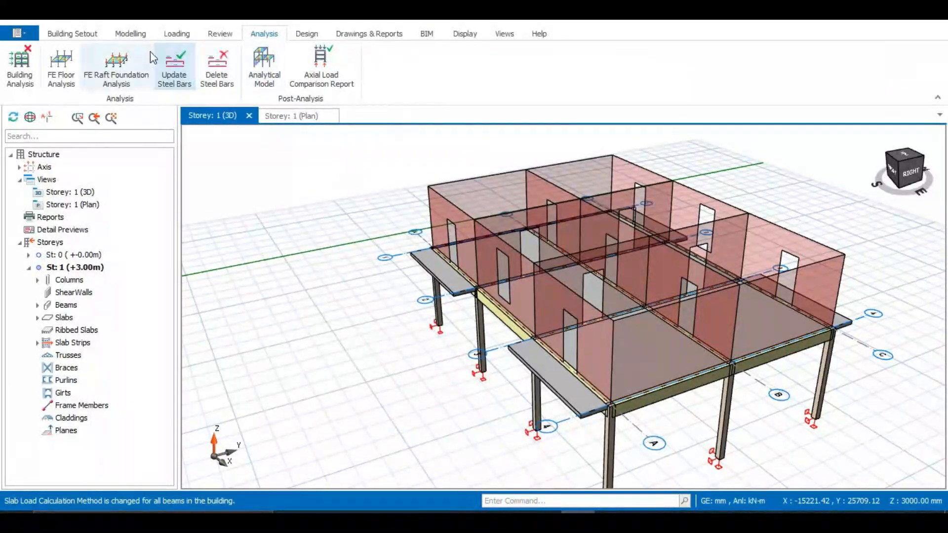
Step: Generate load combinations with unfactored G+Q added and automatic pattern loads off, giving six
{"action": "left_click", "coordinate": [173, 38]}
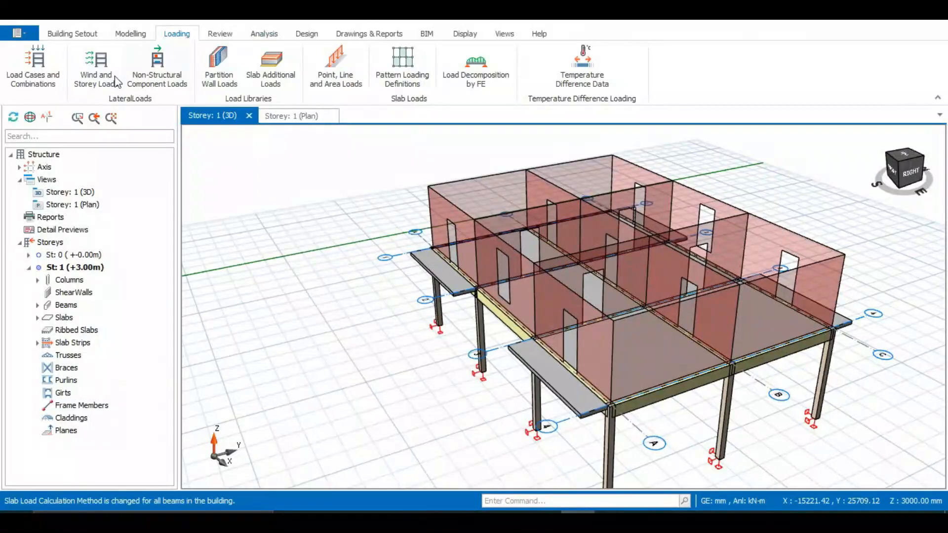
{"action": "left_click", "coordinate": [44, 69]}
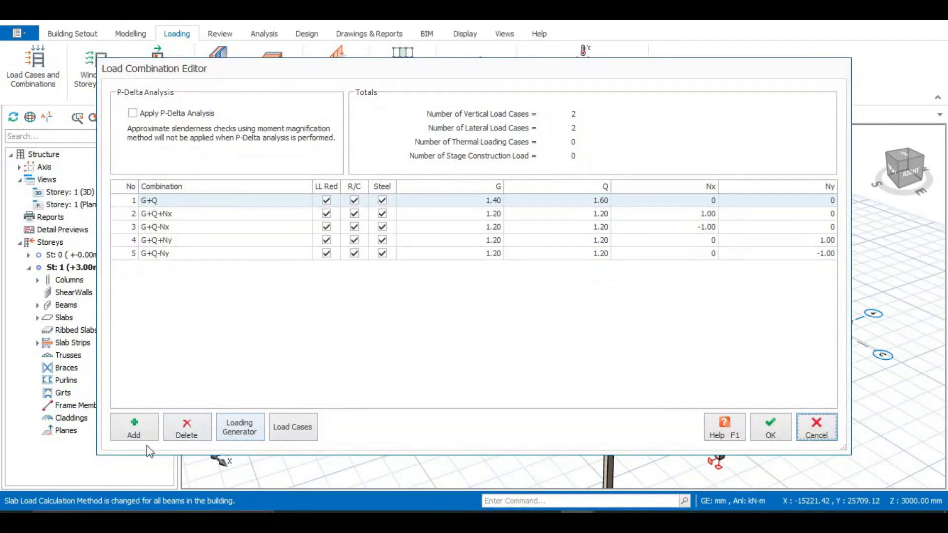
{"action": "left_click", "coordinate": [252, 430]}
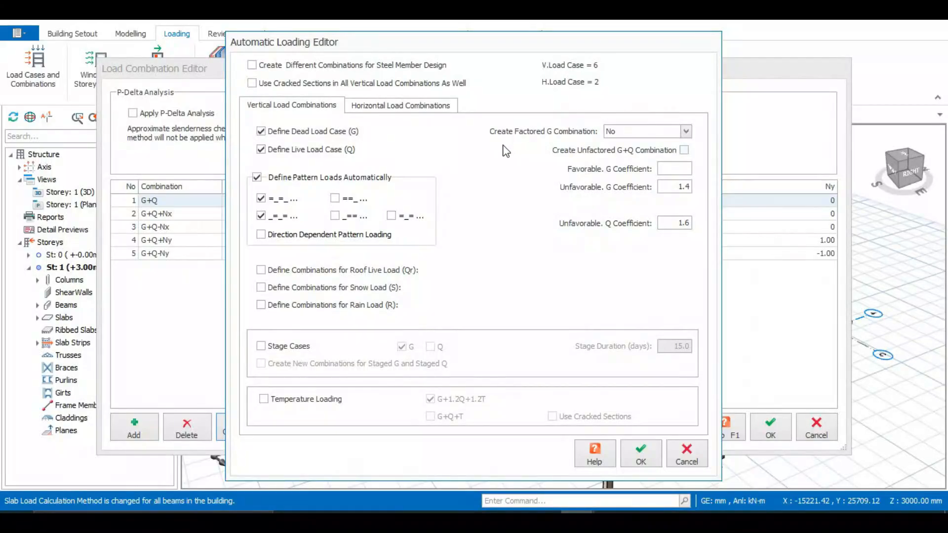
{"action": "left_click", "coordinate": [686, 131]}
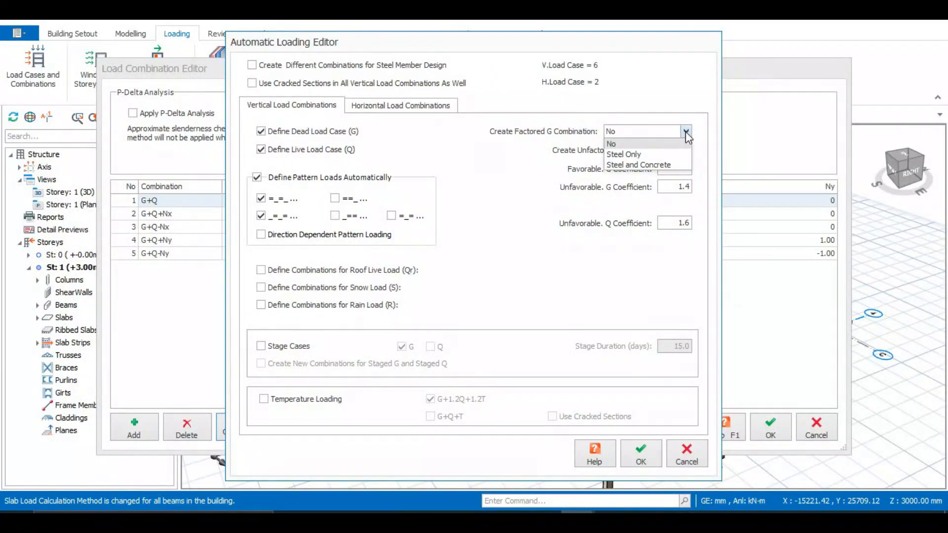
{"action": "left_click", "coordinate": [685, 131]}
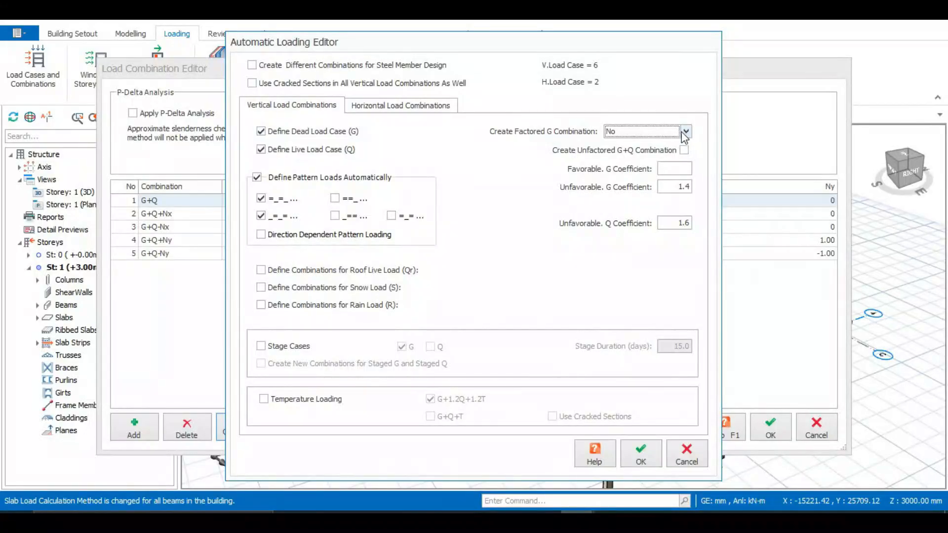
{"action": "left_click", "coordinate": [684, 150]}
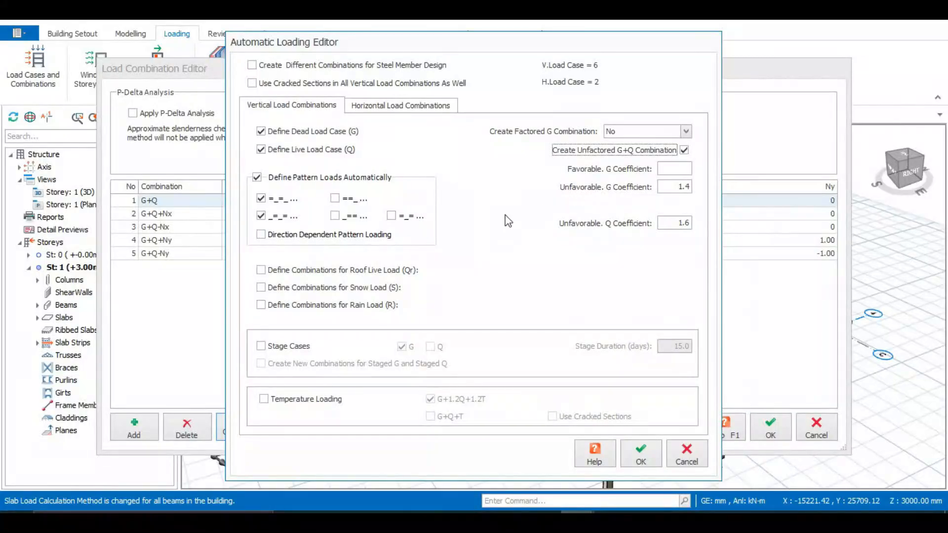
{"action": "left_click", "coordinate": [256, 177]}
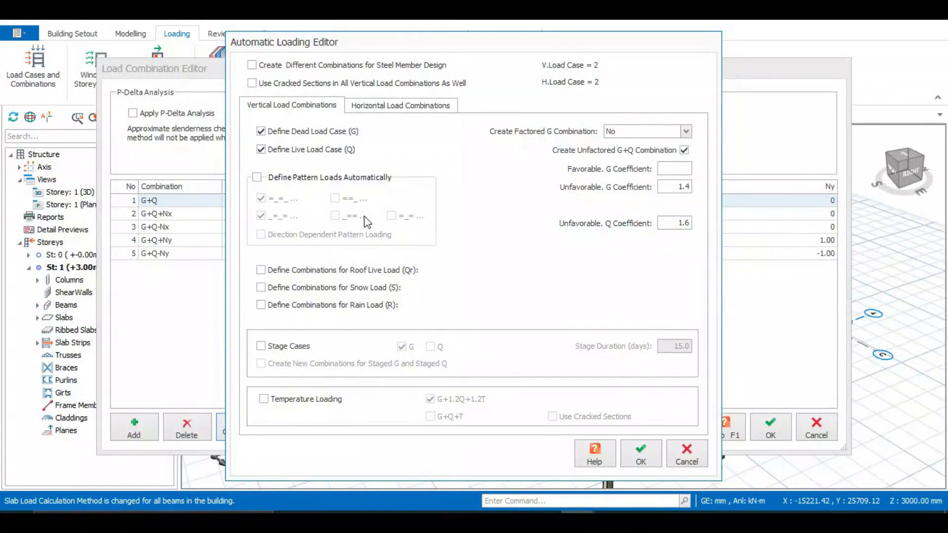
{"action": "left_click", "coordinate": [400, 106]}
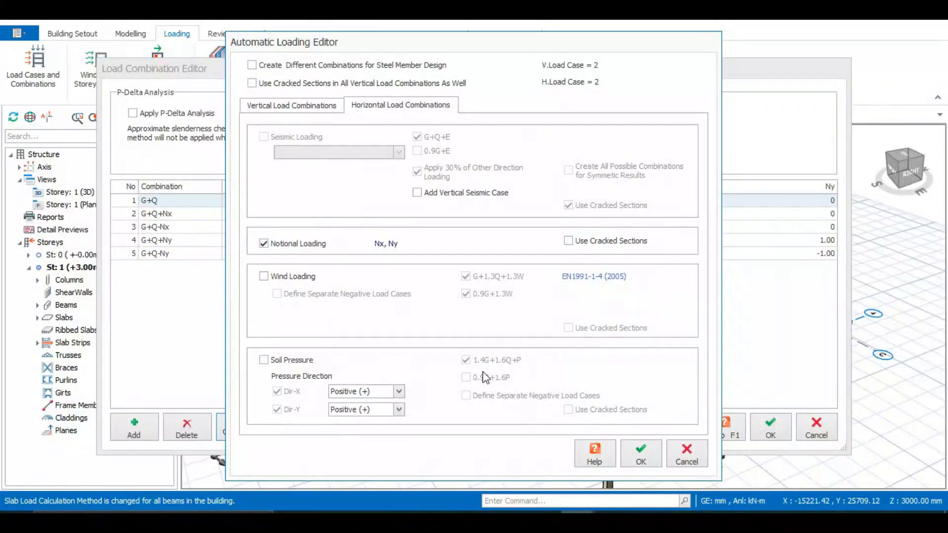
{"action": "left_click", "coordinate": [641, 455]}
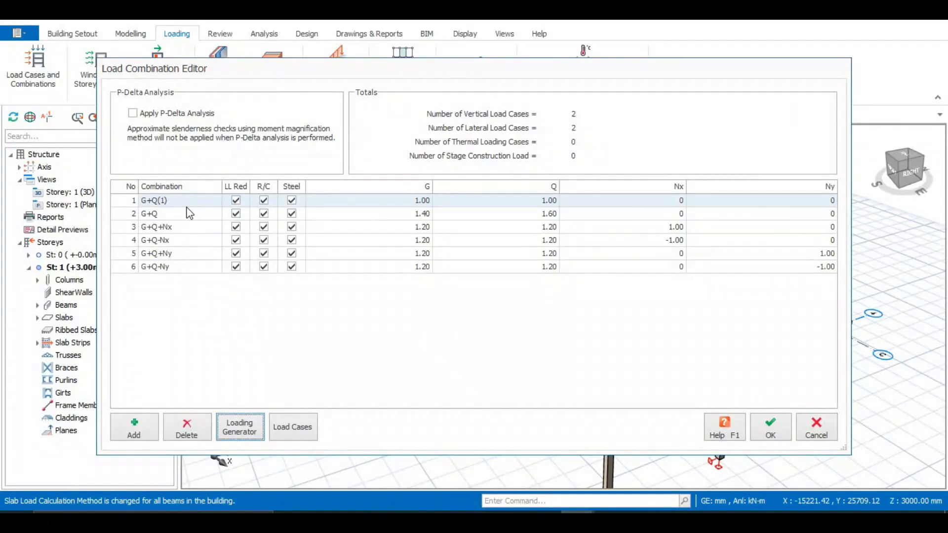
Step: Regenerate the combinations into five starting with 1.4G+1.6Q and confirm the editor
{"action": "left_click", "coordinate": [240, 427]}
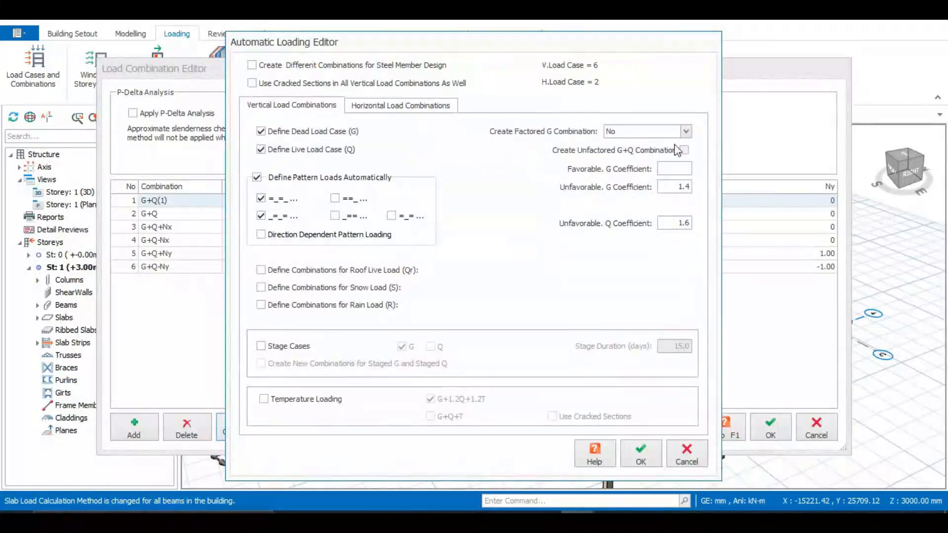
{"action": "left_click", "coordinate": [256, 177]}
{"action": "key", "text": "Return"}
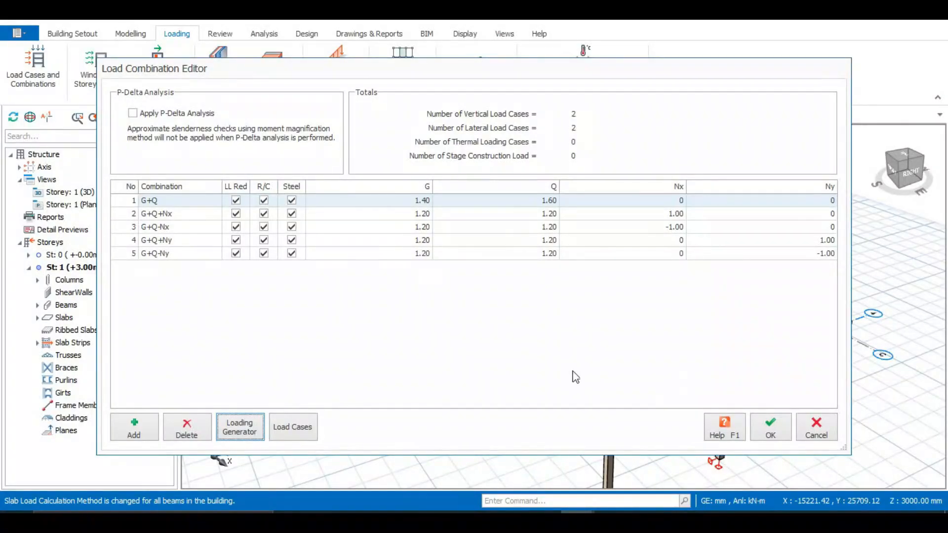
{"action": "left_click", "coordinate": [771, 428]}
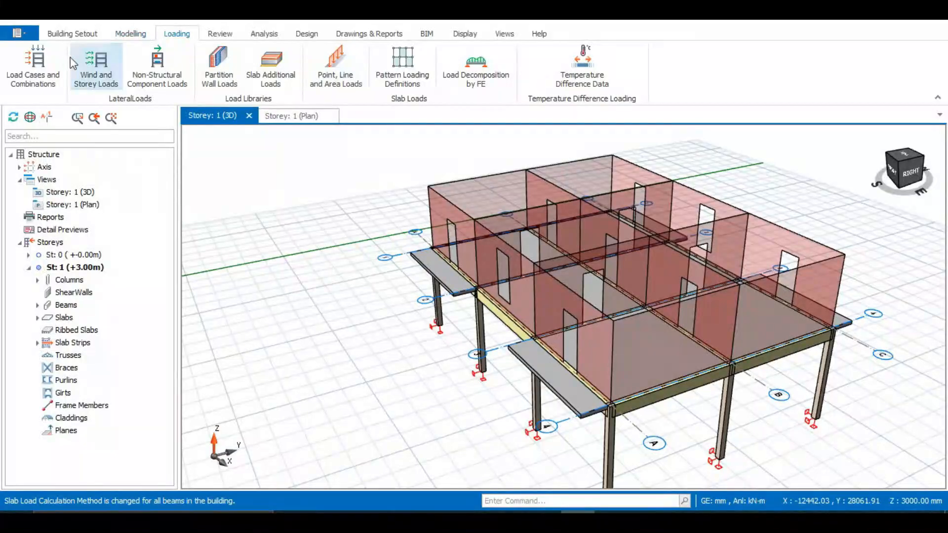
Step: In Model Options, keep rigid zones reduced 25% and use user-defined supports for the soil
{"action": "left_click", "coordinate": [266, 33]}
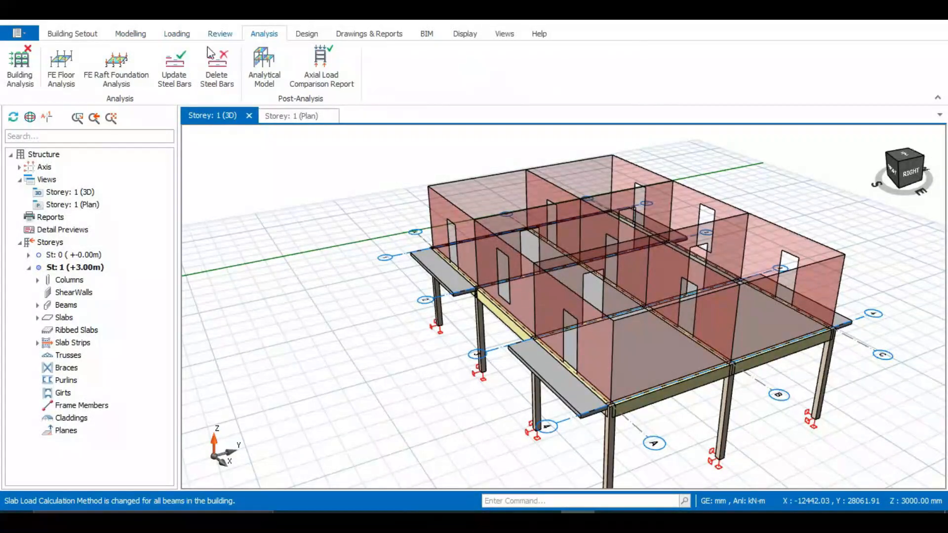
{"action": "left_click", "coordinate": [19, 64]}
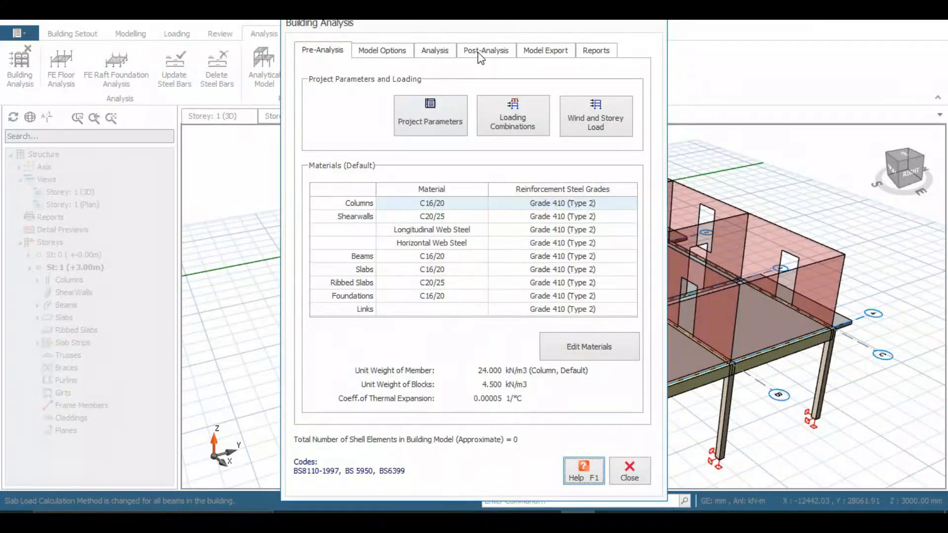
{"action": "left_click", "coordinate": [377, 53]}
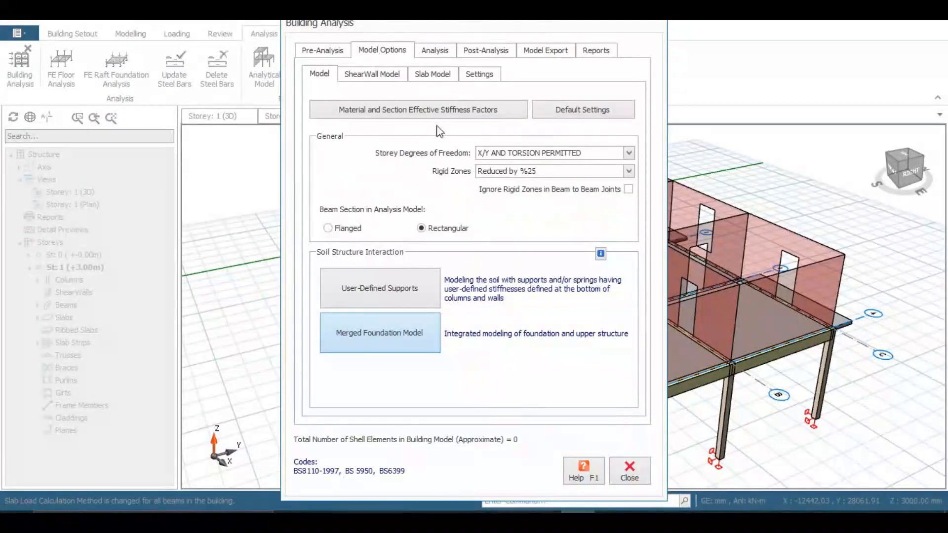
{"action": "left_click", "coordinate": [629, 172]}
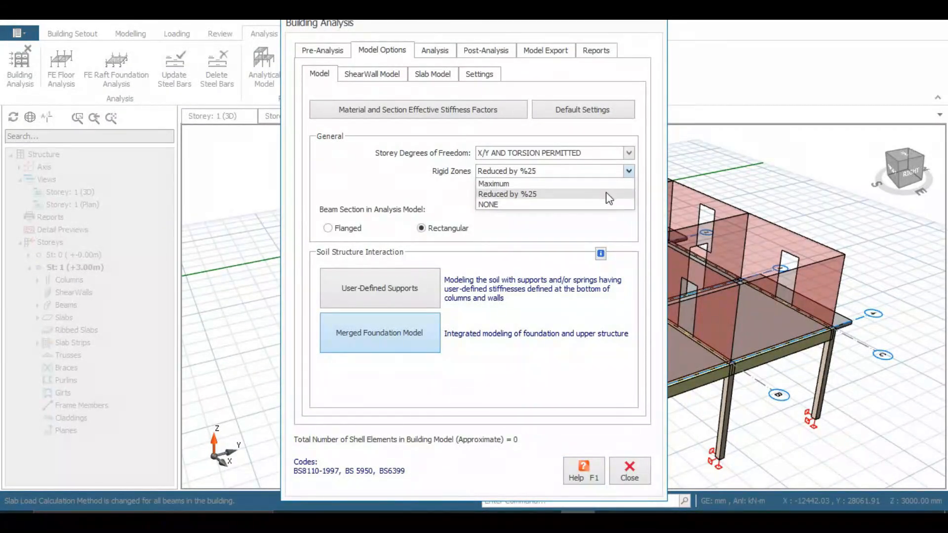
{"action": "left_click", "coordinate": [607, 194]}
{"action": "left_click", "coordinate": [628, 152]}
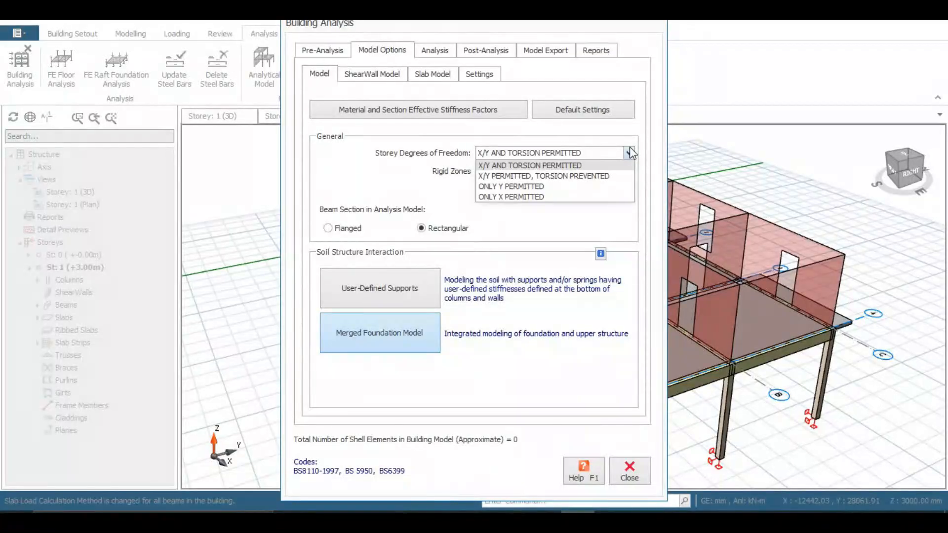
{"action": "left_click", "coordinate": [628, 152]}
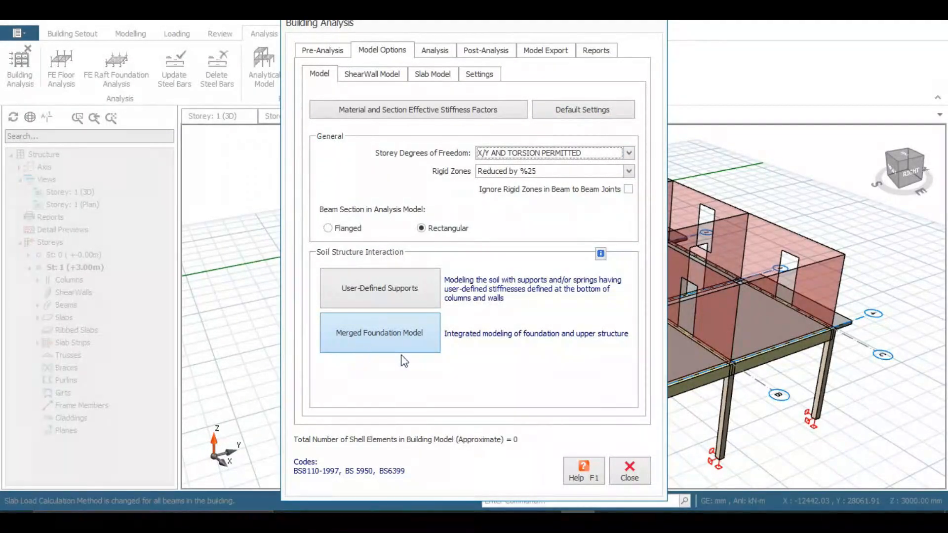
{"action": "left_click", "coordinate": [399, 294]}
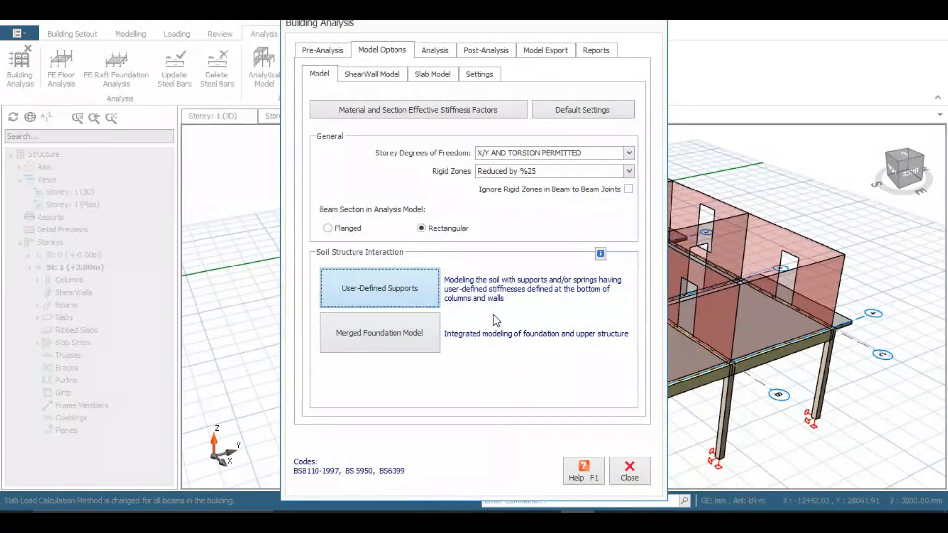
Step: Select 'Slabs to Define Rigid Diaphragm' and 'Use Decomposed Beam Loads' for storey weights
{"action": "left_click", "coordinate": [433, 74]}
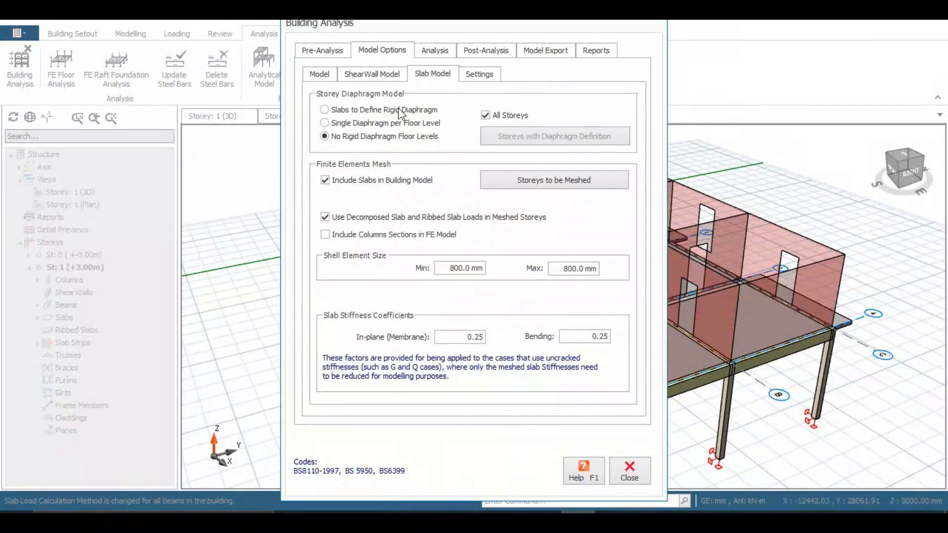
{"action": "left_click", "coordinate": [360, 110]}
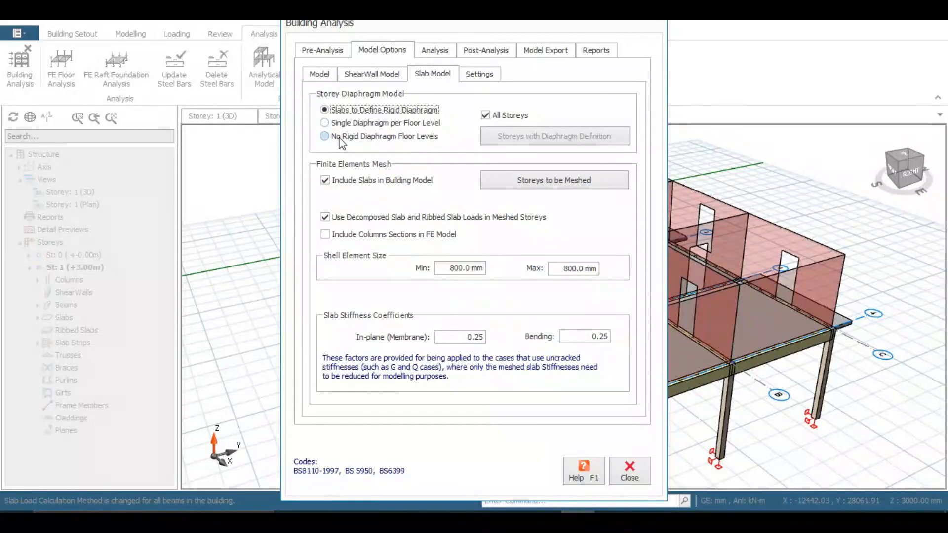
{"action": "left_click", "coordinate": [357, 165]}
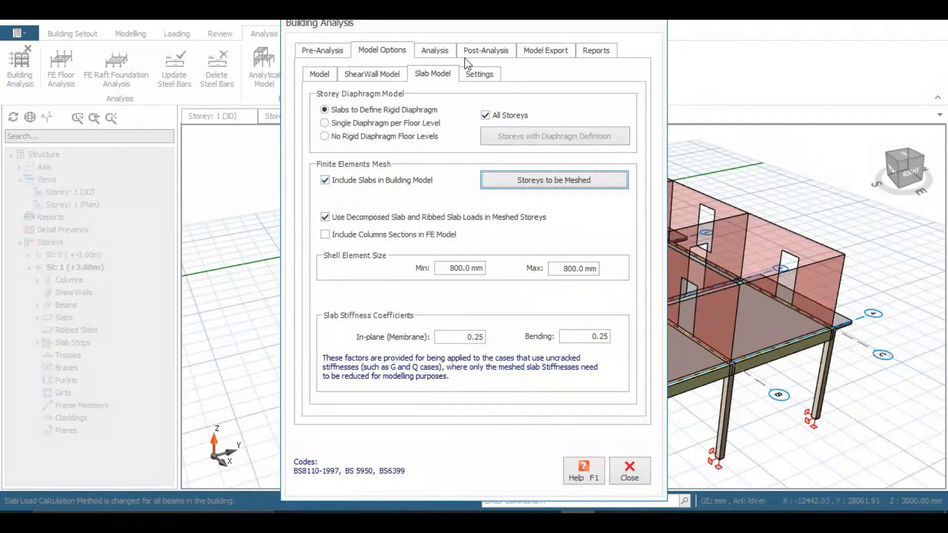
{"action": "left_click", "coordinate": [467, 76]}
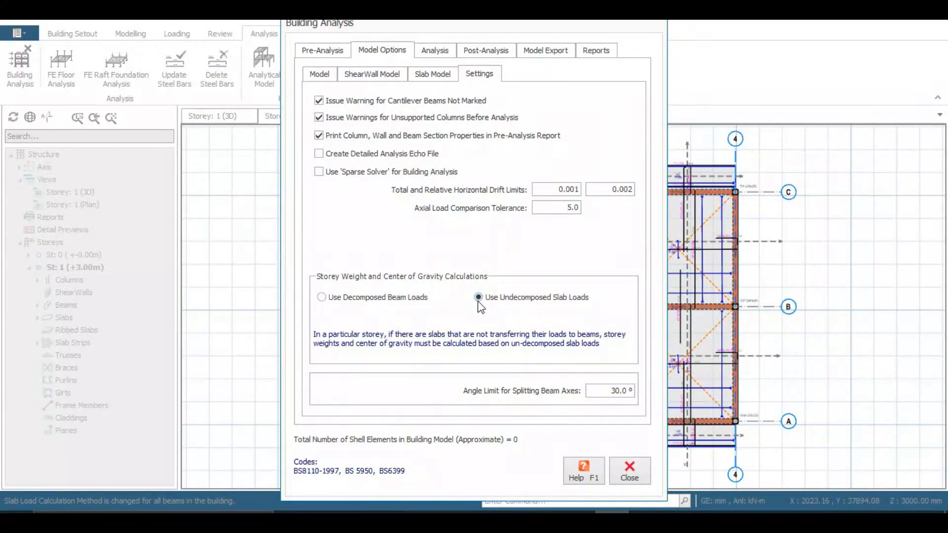
{"action": "left_click", "coordinate": [321, 298]}
Step: Run the Building Model Check to zero errors, then open the Batch Design Options
{"action": "left_click", "coordinate": [343, 53]}
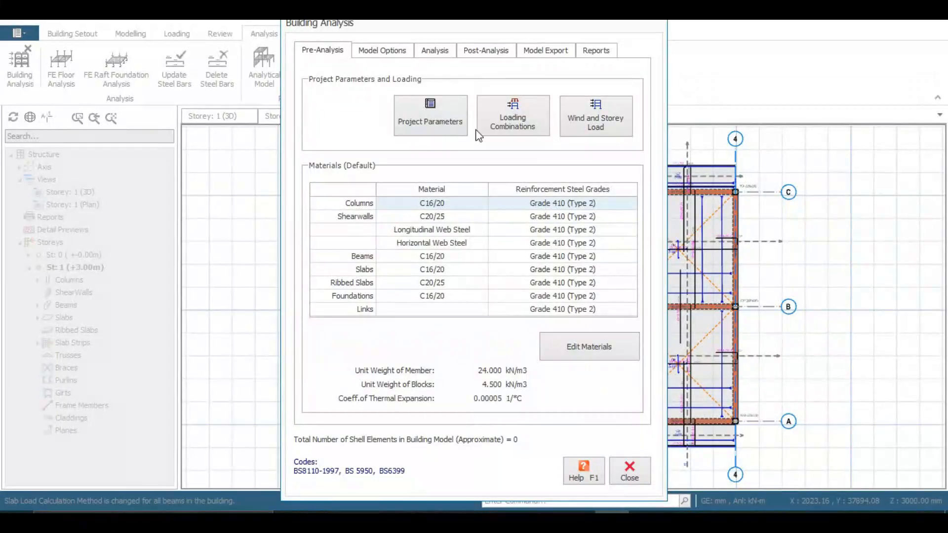
{"action": "left_click", "coordinate": [453, 51]}
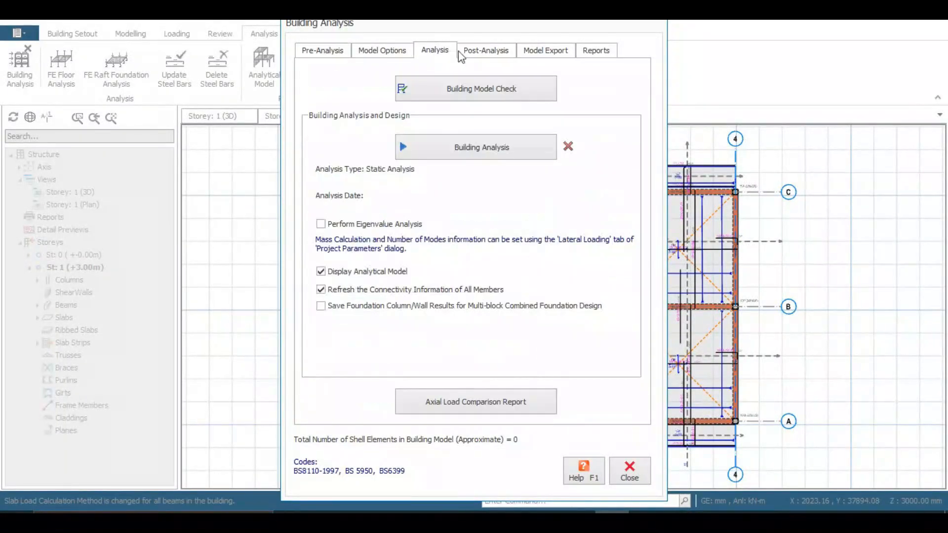
{"action": "left_click", "coordinate": [463, 89]}
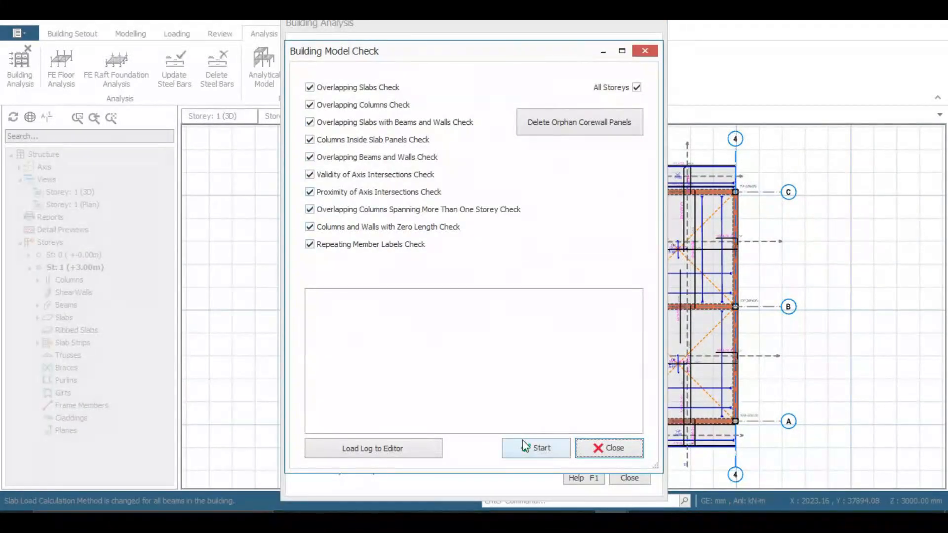
{"action": "left_click", "coordinate": [534, 450]}
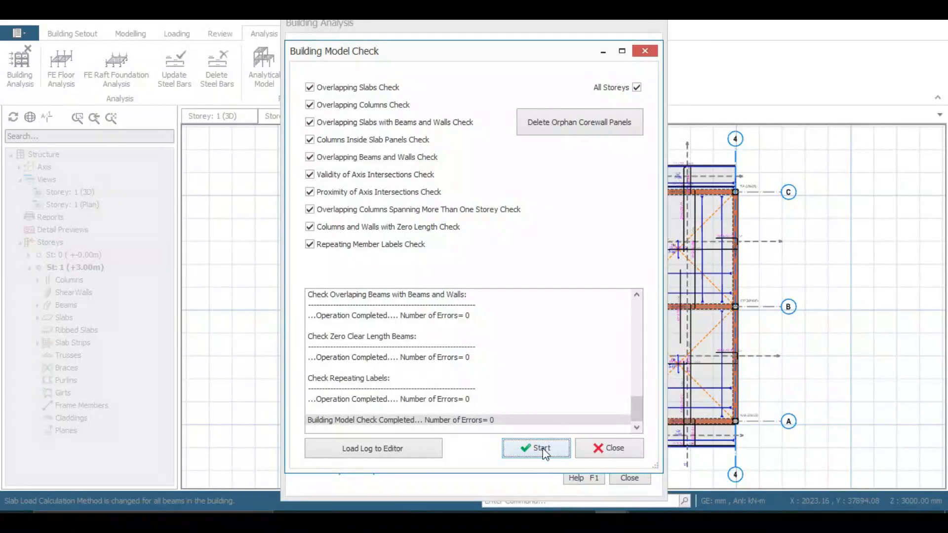
{"action": "left_click", "coordinate": [613, 448]}
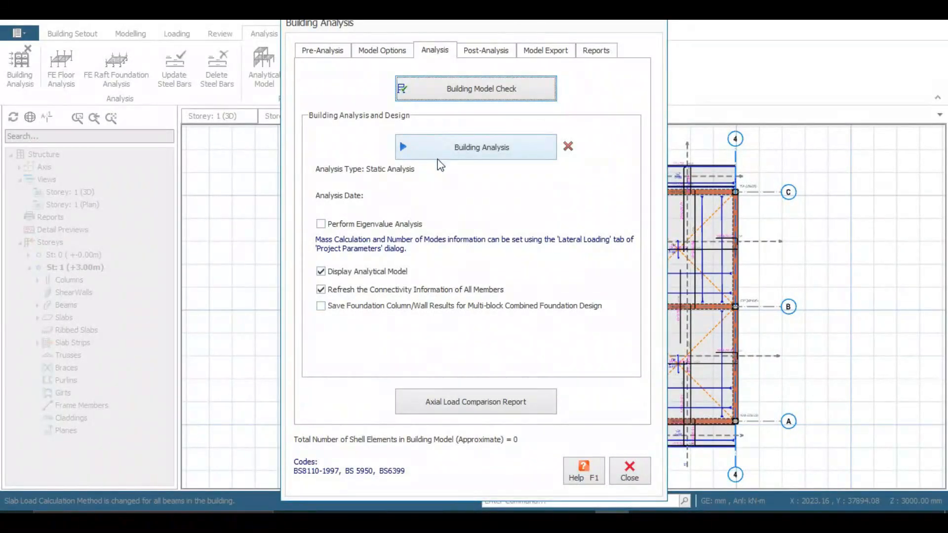
{"action": "left_click", "coordinate": [463, 151]}
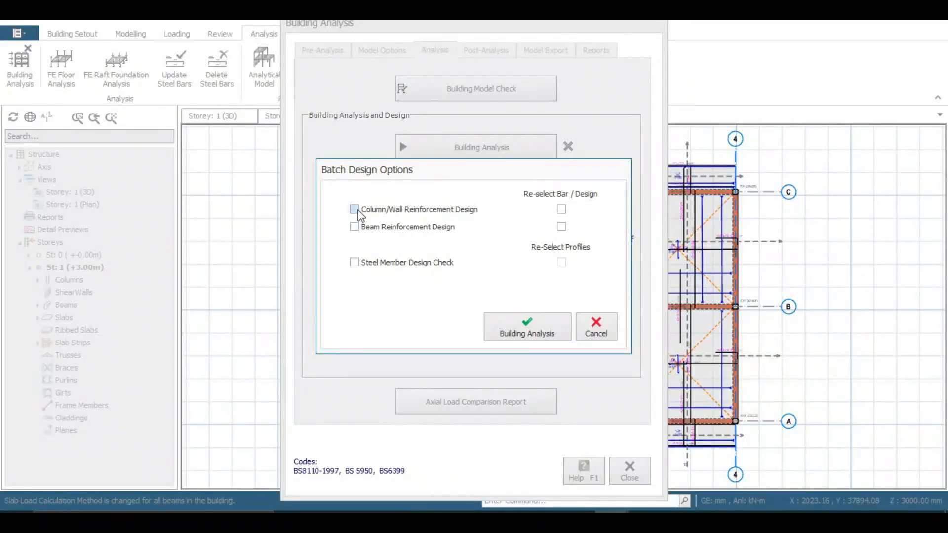
Step: Run building analysis with Column/Wall and Beam Reinforcement Design ticked, finishing in 10.68 s
{"action": "left_click", "coordinate": [356, 210]}
{"action": "left_click", "coordinate": [354, 227]}
{"action": "left_click", "coordinate": [517, 326]}
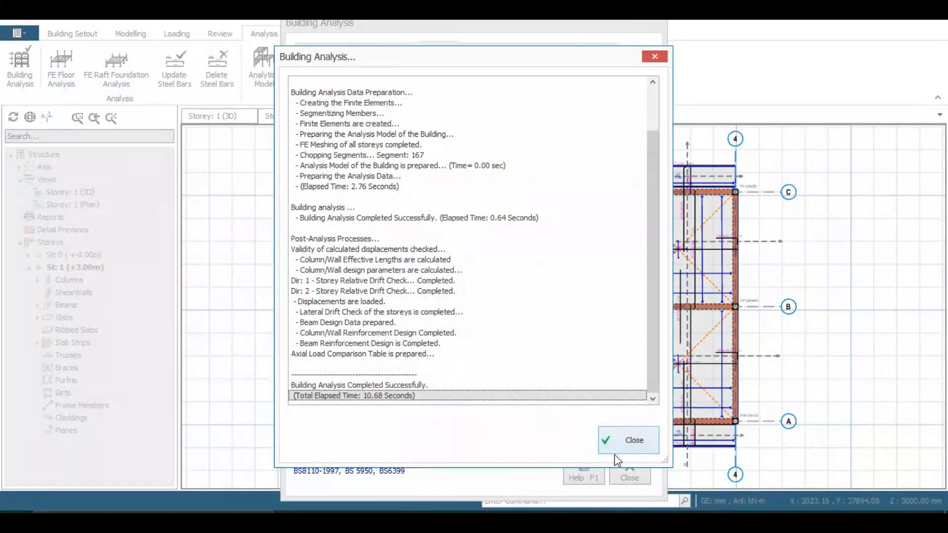
{"action": "left_click", "coordinate": [628, 444]}
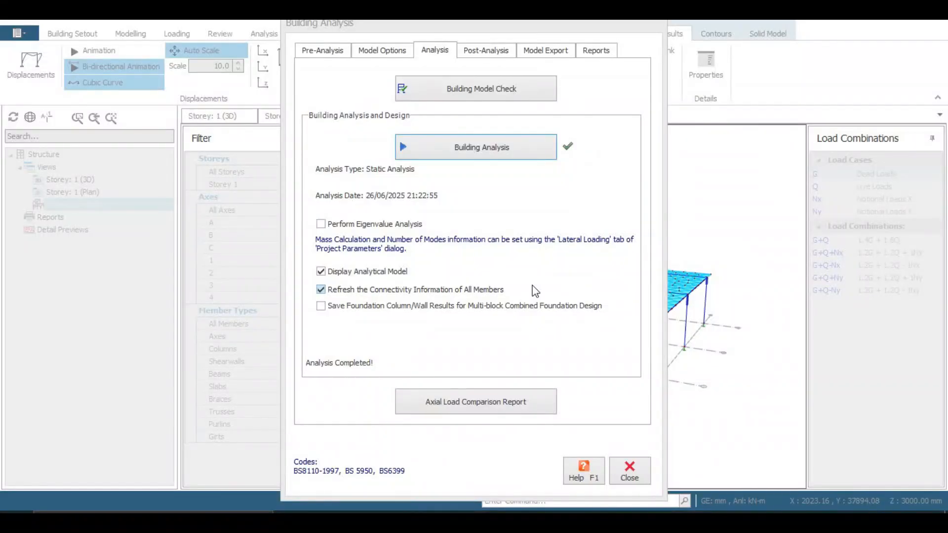
{"action": "left_click", "coordinate": [465, 404]}
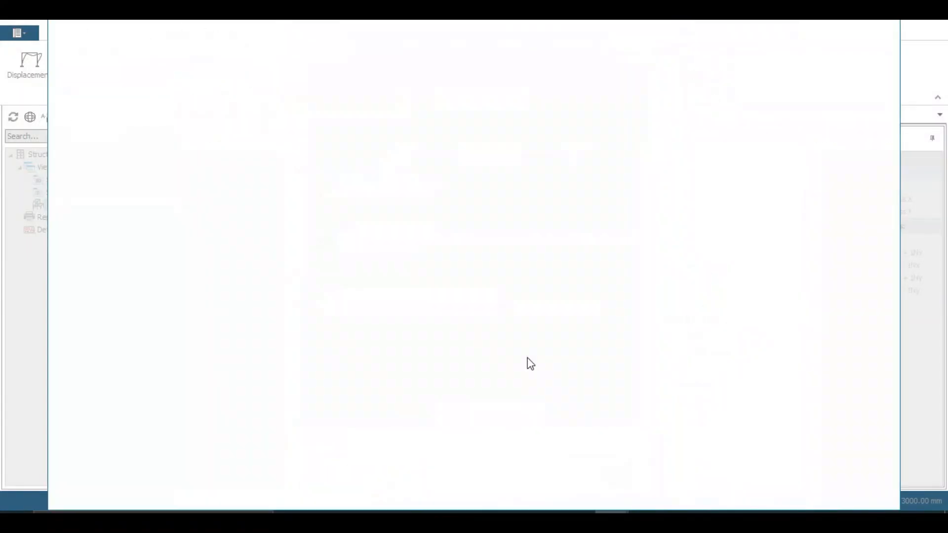
{"action": "scroll", "coordinate": [469, 253], "scroll_direction": "down", "scroll_amount": 1}
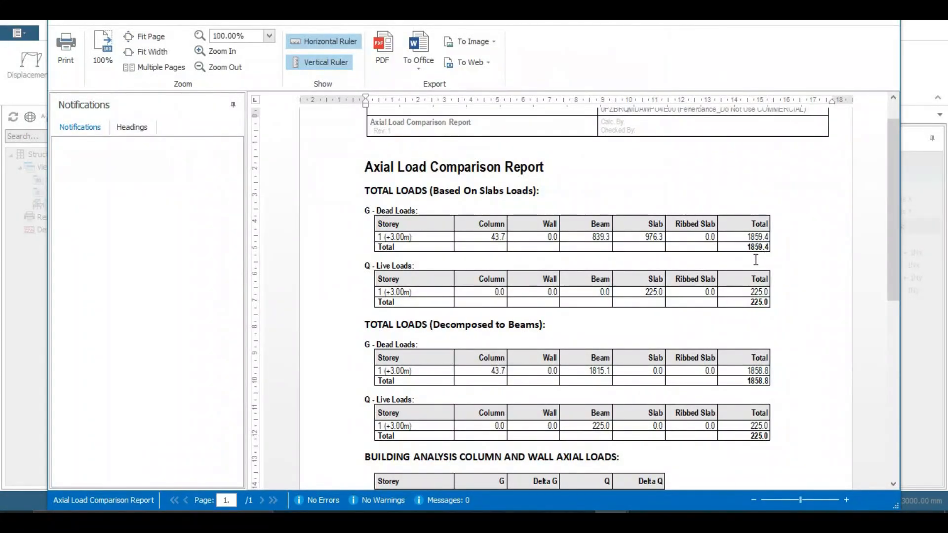
{"action": "scroll", "coordinate": [750, 267], "scroll_direction": "down", "scroll_amount": 3}
{"action": "scroll", "coordinate": [743, 308], "scroll_direction": "down", "scroll_amount": 2}
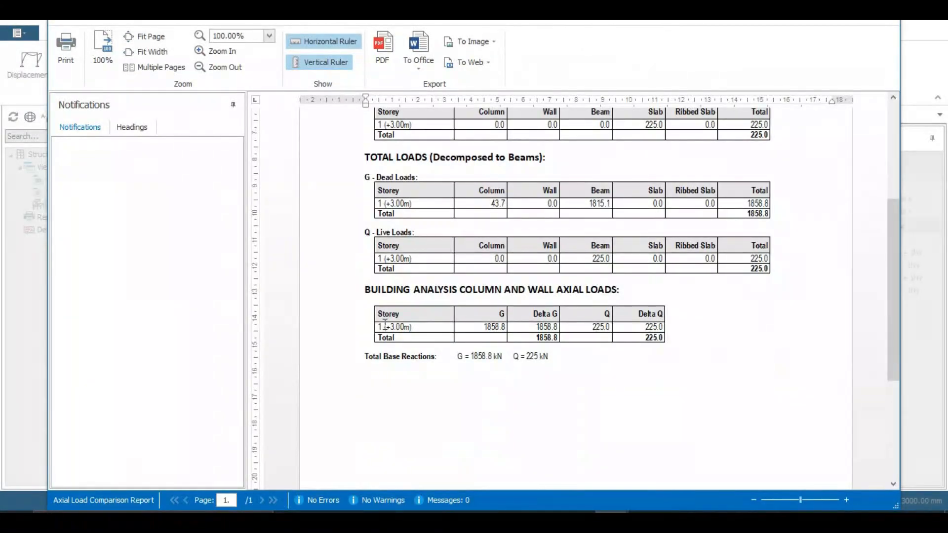
{"action": "scroll", "coordinate": [708, 251], "scroll_direction": "up", "scroll_amount": 2}
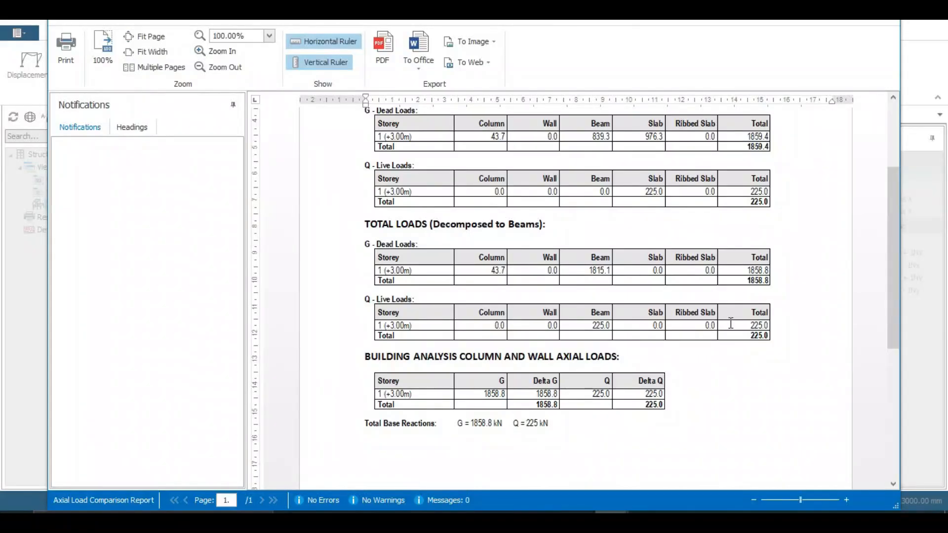
{"action": "scroll", "coordinate": [731, 324], "scroll_direction": "up", "scroll_amount": 2}
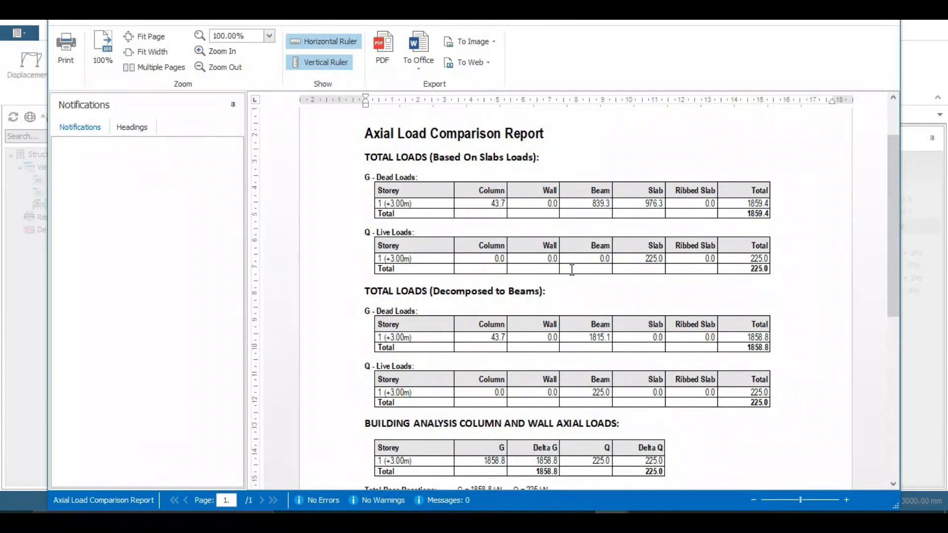
{"action": "scroll", "coordinate": [487, 322], "scroll_direction": "down", "scroll_amount": 1}
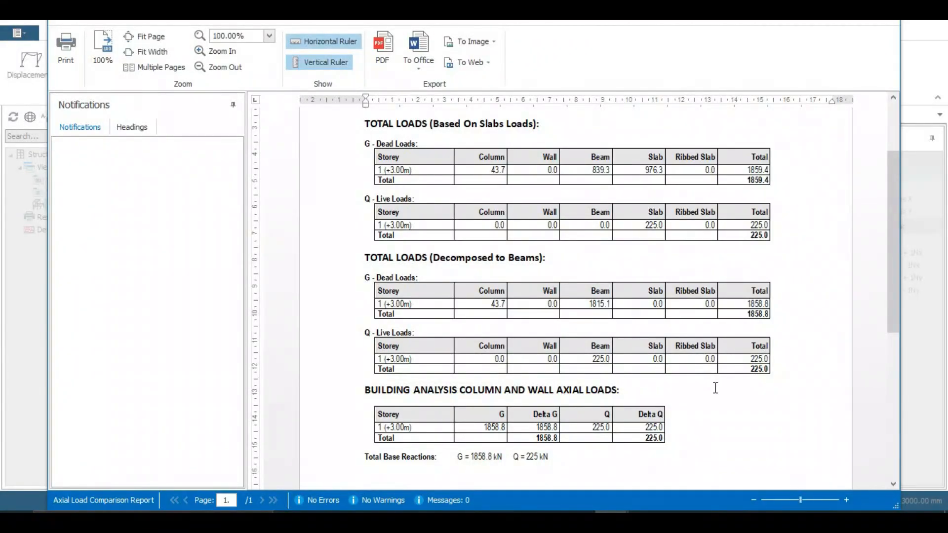
{"action": "scroll", "coordinate": [687, 348], "scroll_direction": "down", "scroll_amount": 1}
{"action": "scroll", "coordinate": [687, 348], "scroll_direction": "up", "scroll_amount": 3}
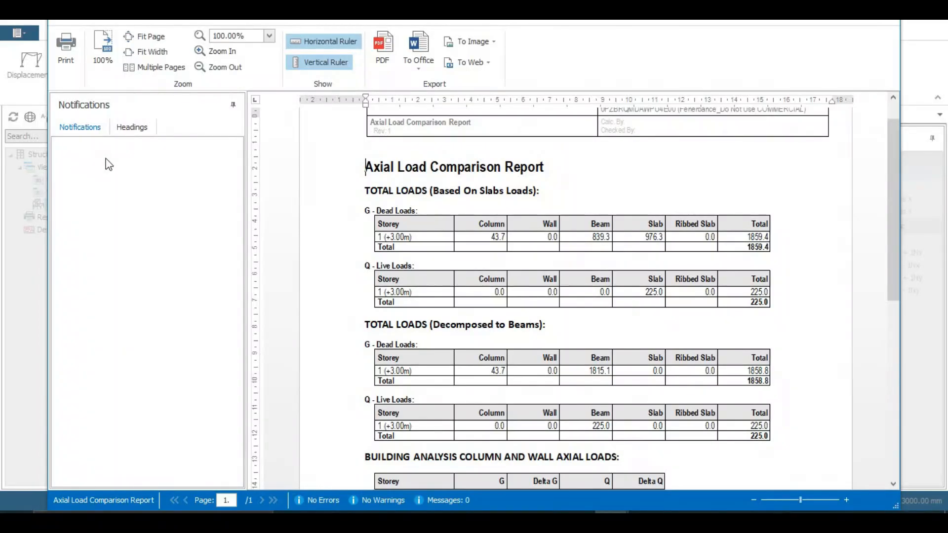
{"action": "scroll", "coordinate": [536, 208], "scroll_direction": "down", "scroll_amount": 3}
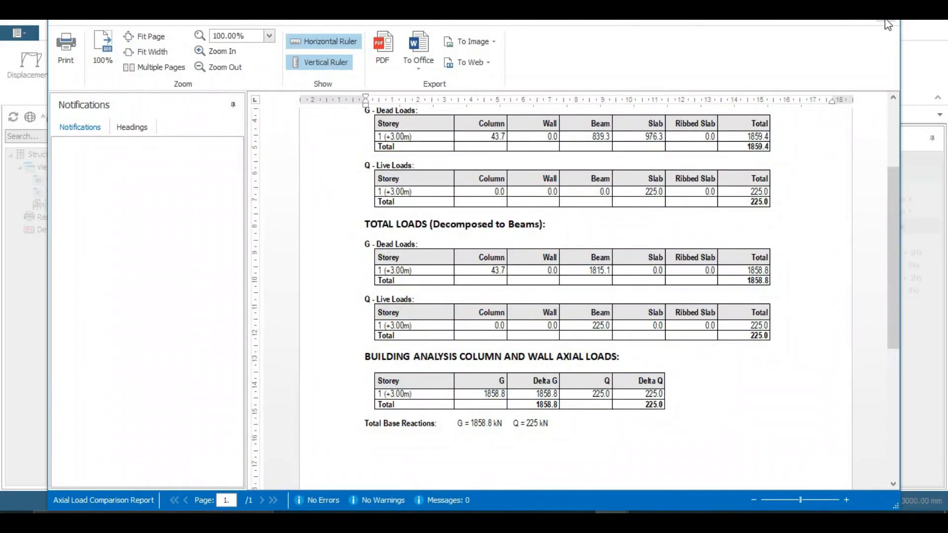
{"action": "scroll", "coordinate": [816, 223], "scroll_direction": "up", "scroll_amount": 3}
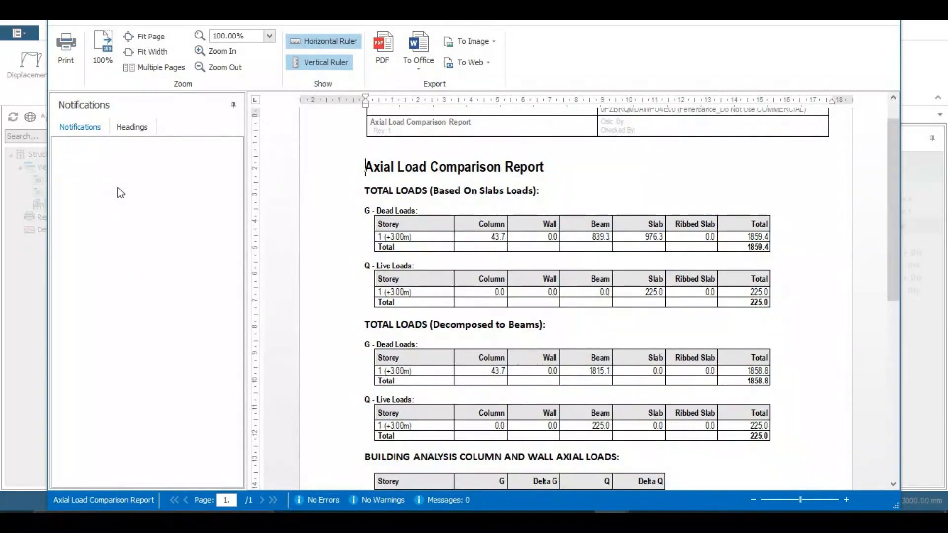
{"action": "left_click", "coordinate": [888, 10]}
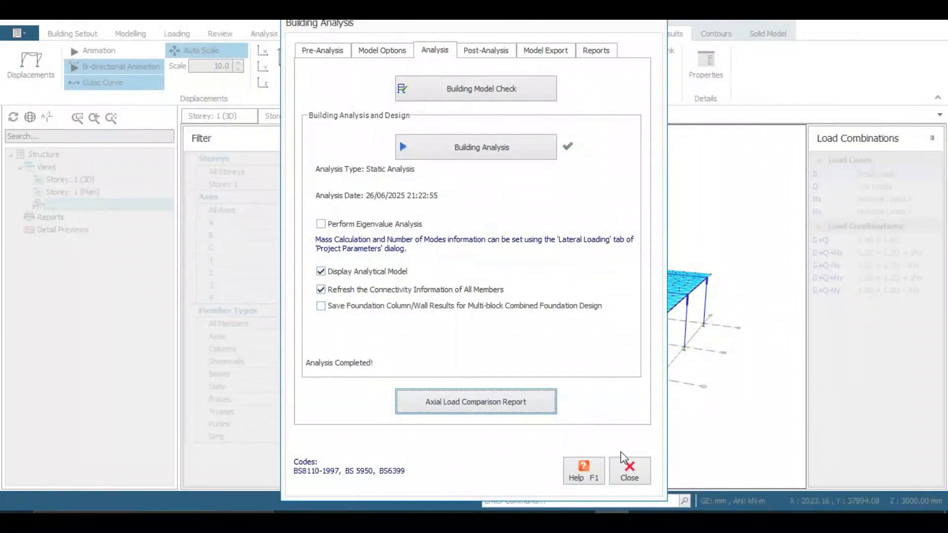
Step: Show the analytical model's deflected shape and orbit to a low side view
{"action": "left_click", "coordinate": [629, 472]}
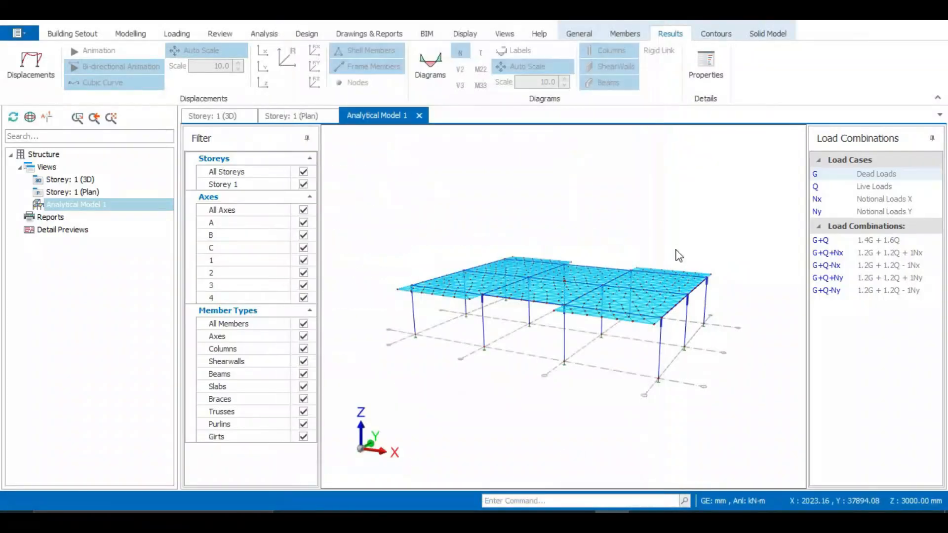
{"action": "scroll", "coordinate": [543, 339], "scroll_direction": "up", "scroll_amount": 5}
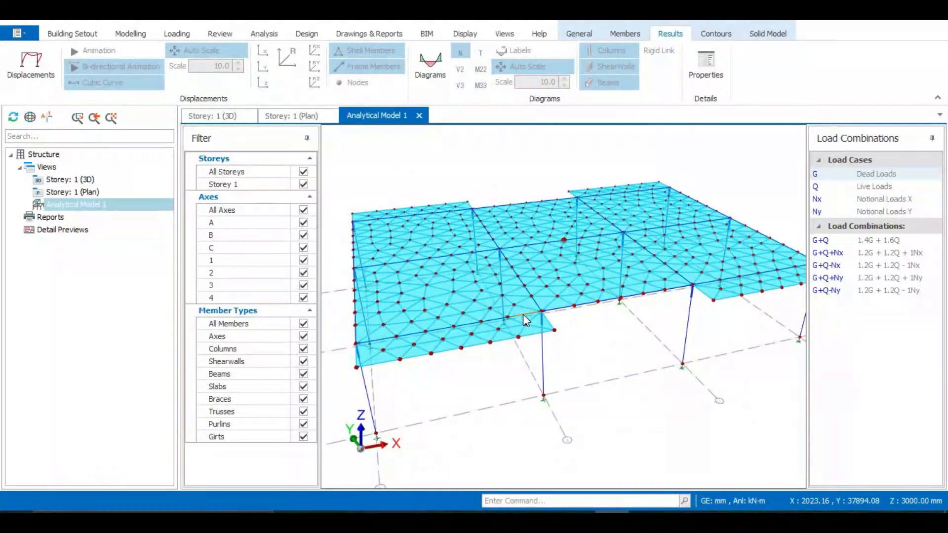
{"action": "middle_click_drag", "start_coordinate": [525, 319], "coordinate": [675, 295]}
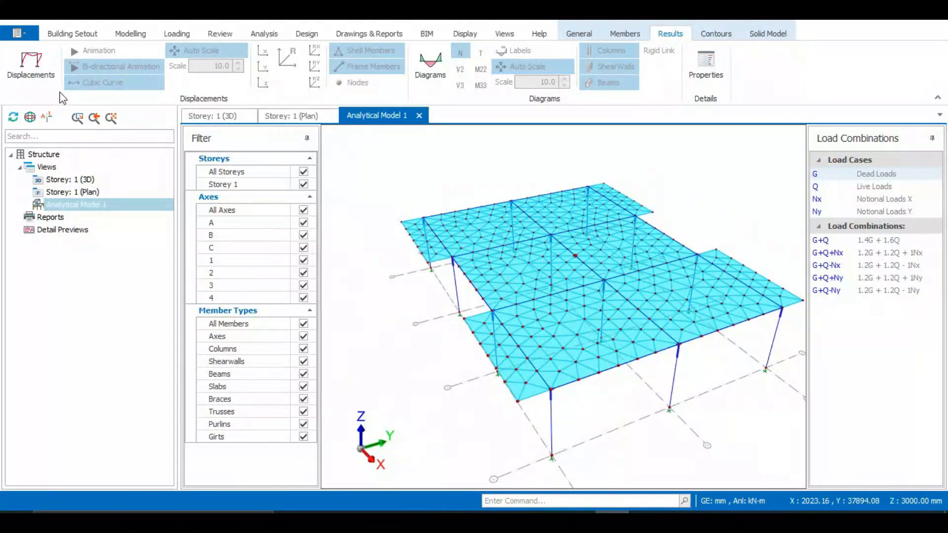
{"action": "left_click", "coordinate": [23, 67]}
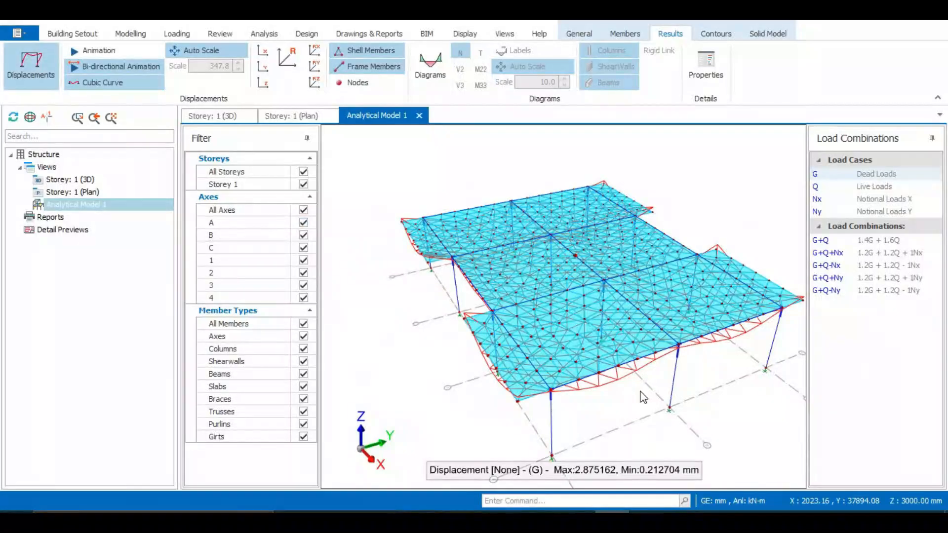
{"action": "middle_click_drag", "start_coordinate": [640, 394], "coordinate": [616, 371]}
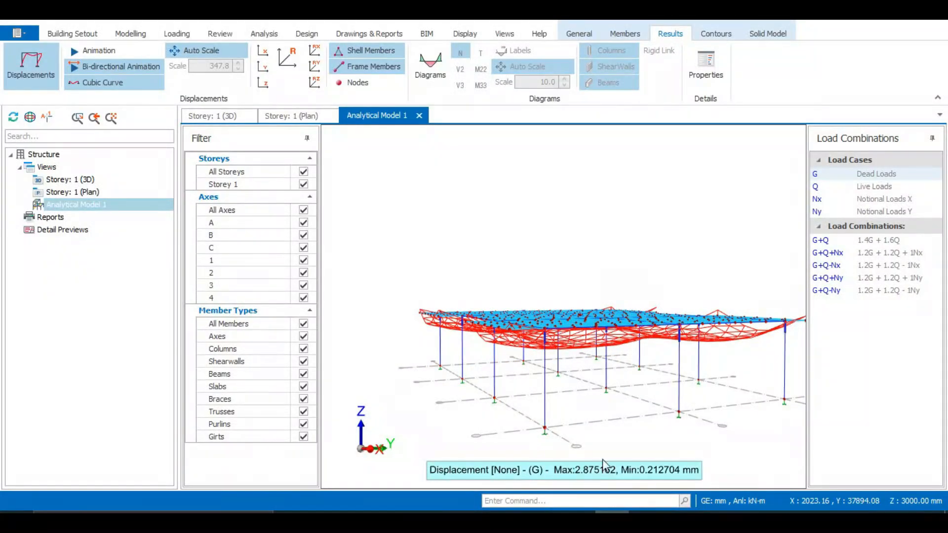
Step: Compare displacements for Live, G+Q and G+Q+Nx cases, then close the analytical model
{"action": "left_click", "coordinate": [873, 188]}
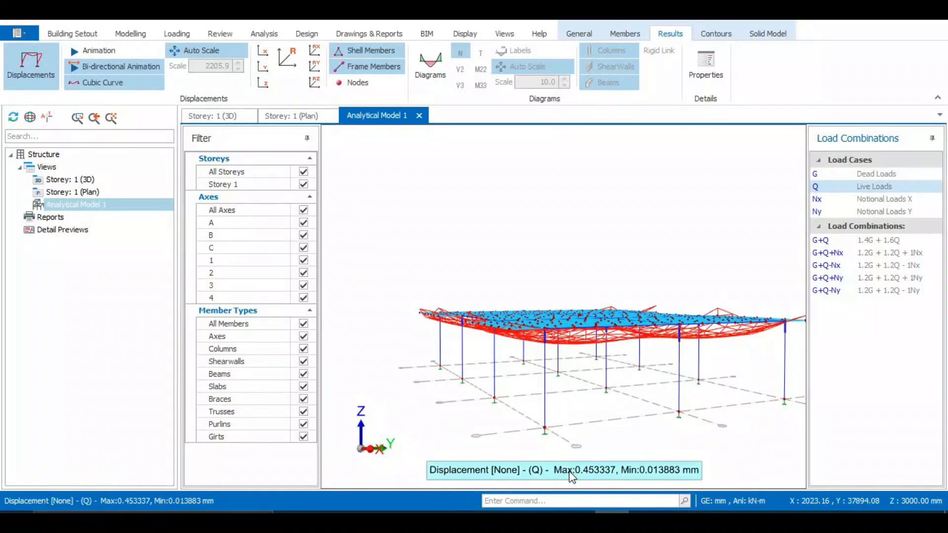
{"action": "left_click", "coordinate": [861, 242]}
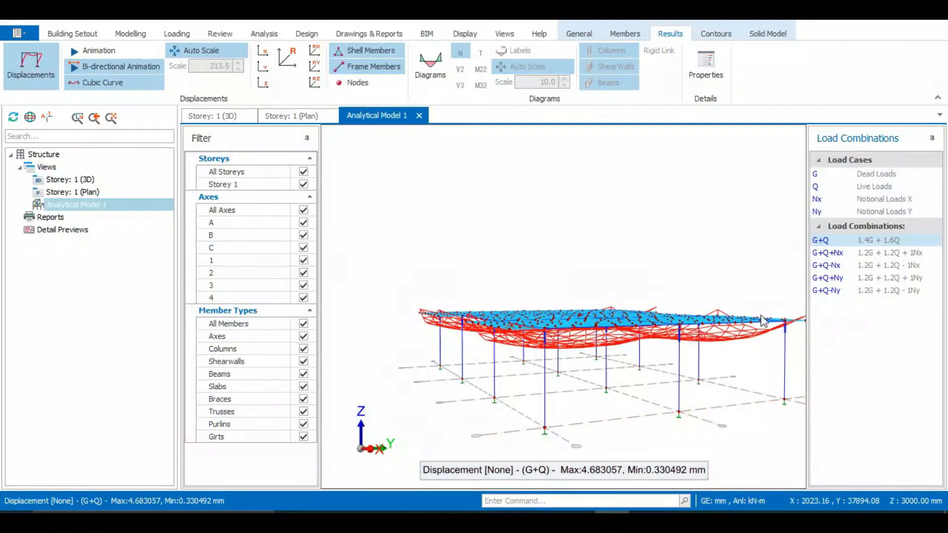
{"action": "left_click", "coordinate": [867, 254]}
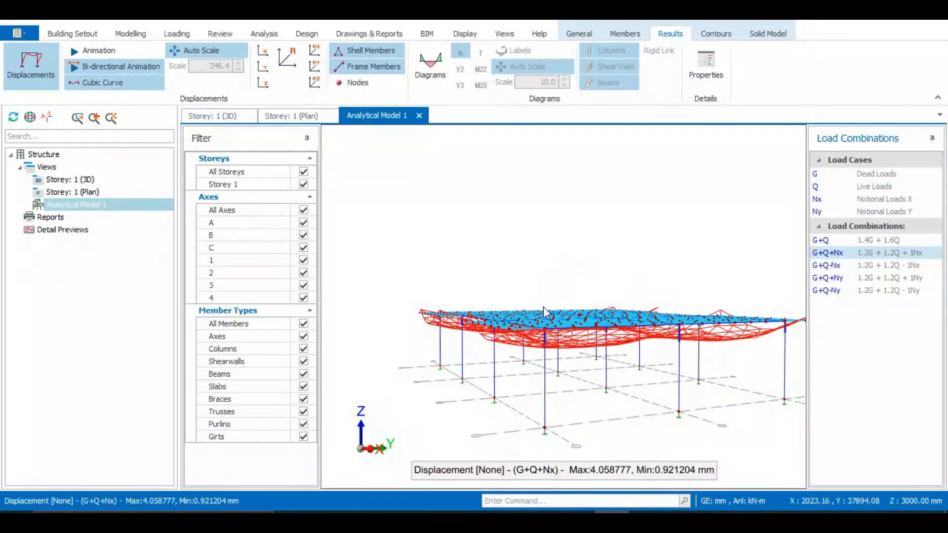
{"action": "middle_click_drag", "start_coordinate": [479, 243], "coordinate": [553, 271]}
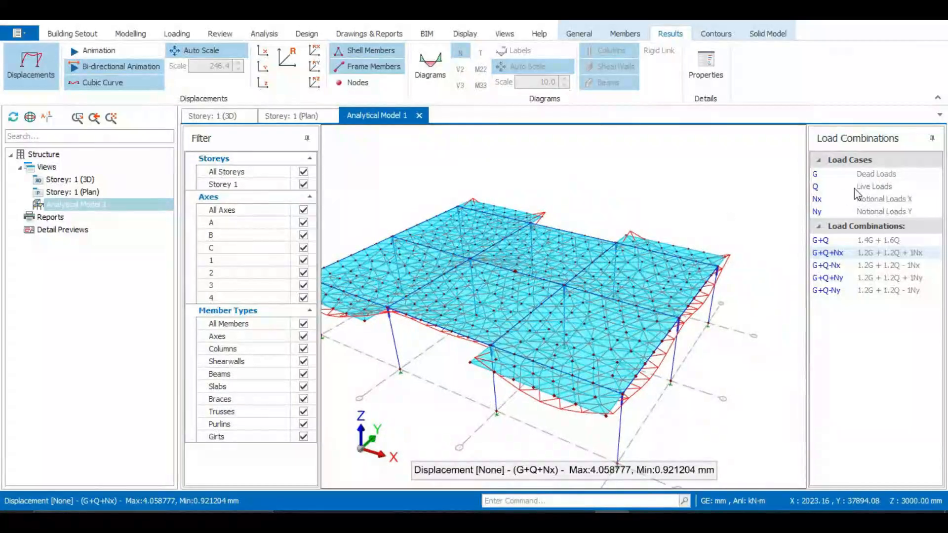
{"action": "middle_click_drag", "start_coordinate": [682, 221], "coordinate": [608, 233]}
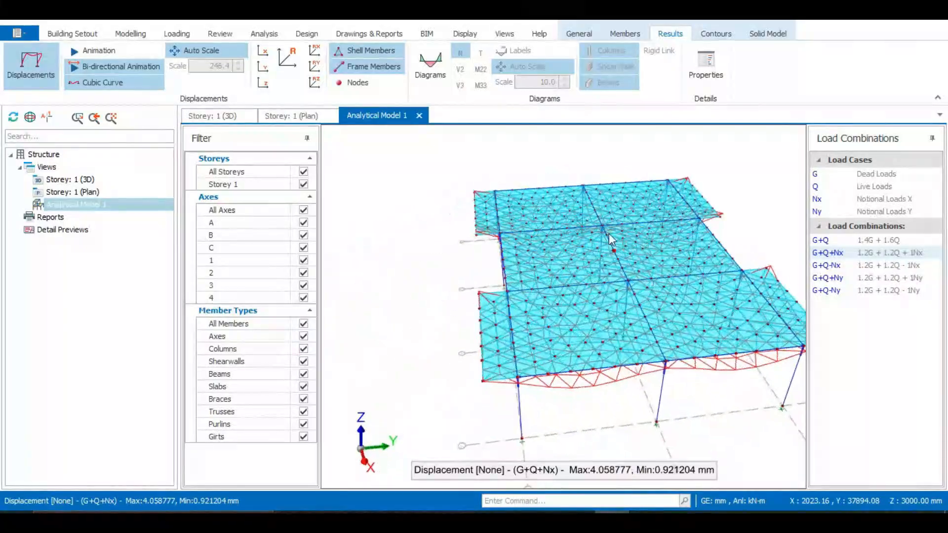
{"action": "middle_click_drag", "start_coordinate": [408, 241], "coordinate": [427, 238]}
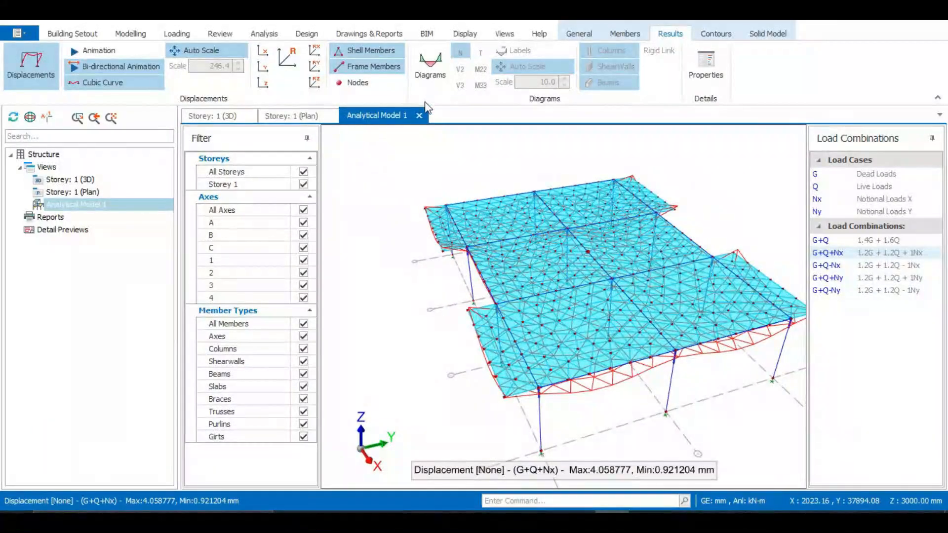
{"action": "left_click", "coordinate": [419, 115]}
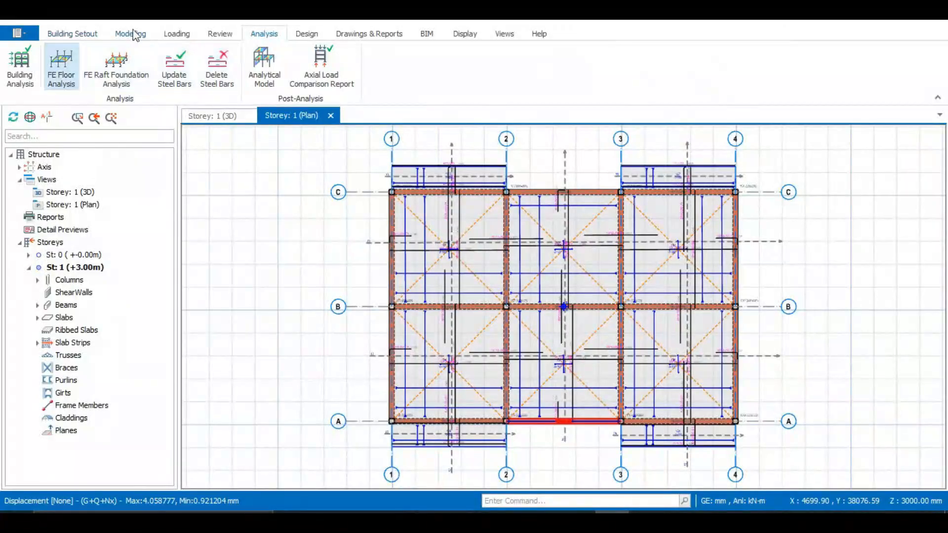
Step: Colour the 3D model by design status and orbit around it to inspect members
{"action": "left_click", "coordinate": [220, 33]}
{"action": "left_click", "coordinate": [227, 115]}
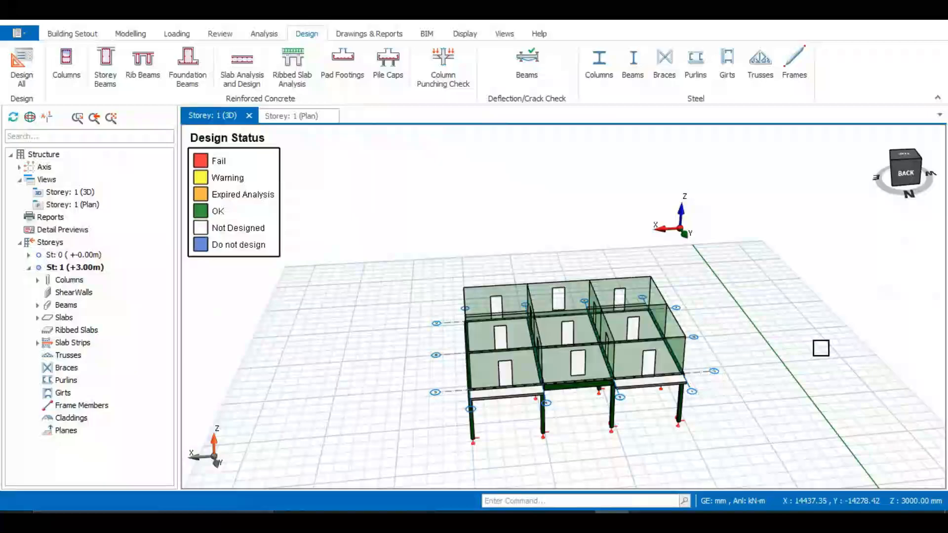
{"action": "middle_click_drag", "start_coordinate": [819, 345], "coordinate": [543, 332]}
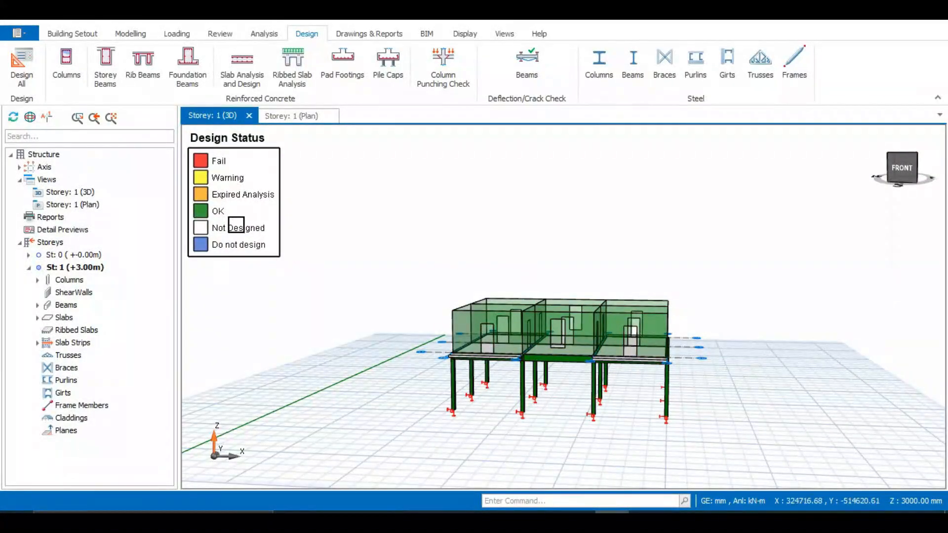
{"action": "scroll", "coordinate": [639, 419], "scroll_direction": "up", "scroll_amount": 3}
{"action": "mouse_move", "coordinate": [638, 419]}
{"action": "middle_mouse_down"}
{"action": "mouse_move", "coordinate": [638, 394]}
{"action": "mouse_move", "coordinate": [533, 408]}
{"action": "mouse_move", "coordinate": [457, 397]}
{"action": "mouse_move", "coordinate": [573, 354]}
{"action": "middle_mouse_up"}
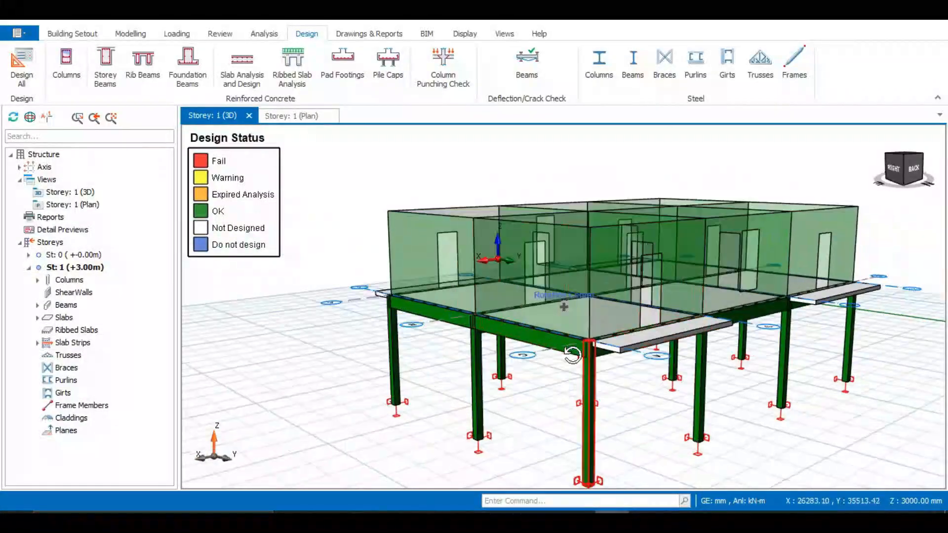
{"action": "middle_click_drag", "start_coordinate": [508, 351], "coordinate": [537, 360]}
{"action": "scroll", "coordinate": [537, 360], "scroll_direction": "down", "scroll_amount": 3}
Step: Expand columns and beams in the tree, select columns 1C1–1C12, and reopen Building Analysis
{"action": "left_click", "coordinate": [38, 281]}
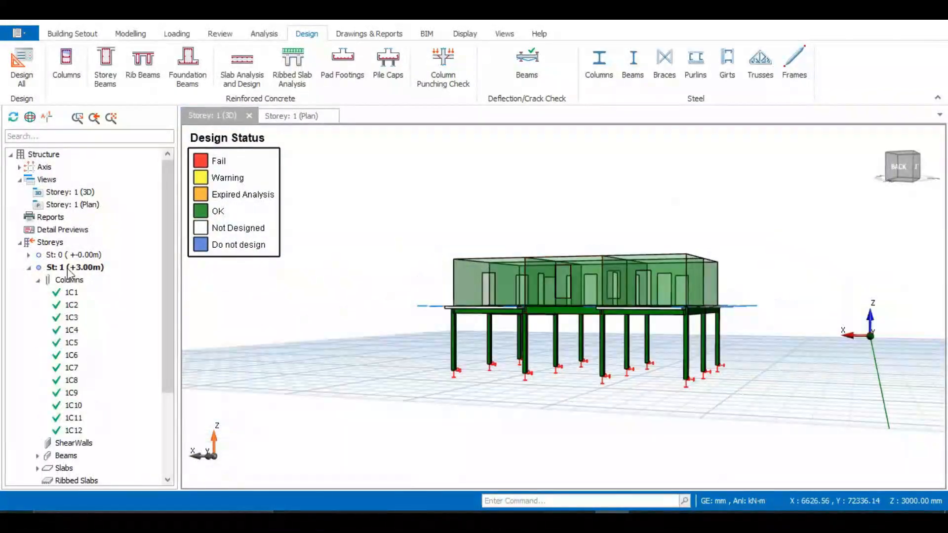
{"action": "scroll", "coordinate": [94, 275], "scroll_direction": "down", "scroll_amount": 3}
{"action": "left_click", "coordinate": [38, 343]}
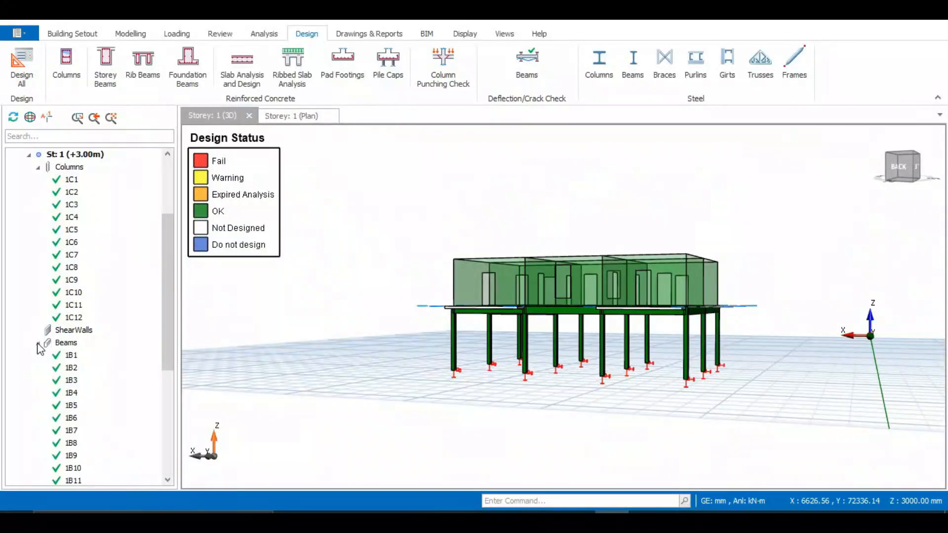
{"action": "scroll", "coordinate": [69, 332], "scroll_direction": "down", "scroll_amount": 1}
{"action": "scroll", "coordinate": [71, 306], "scroll_direction": "up", "scroll_amount": 3}
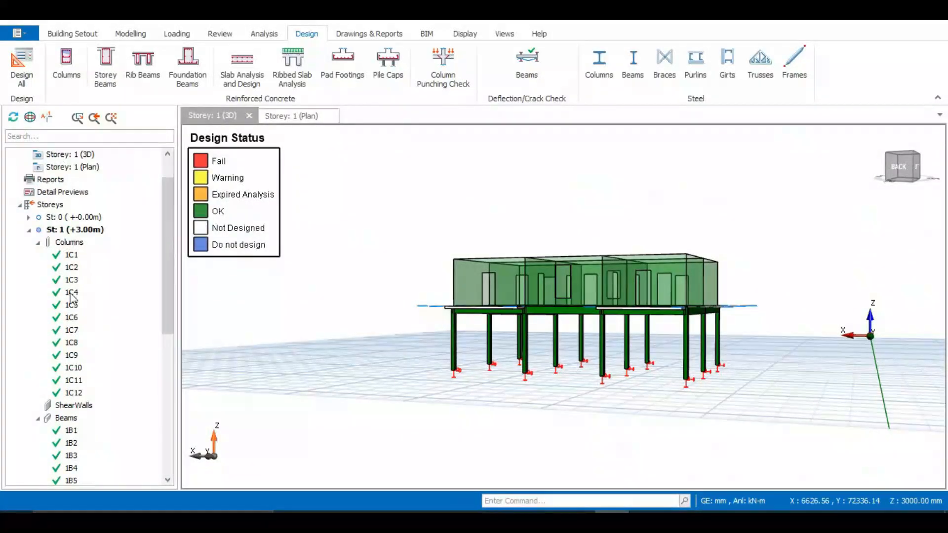
{"action": "left_click", "coordinate": [76, 257]}
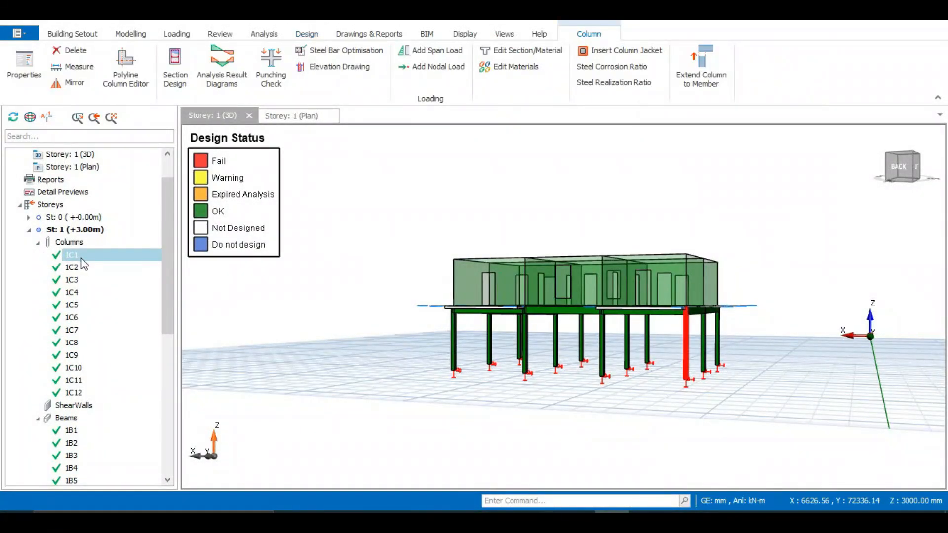
{"action": "left_click", "coordinate": [73, 393], "text": "shift"}
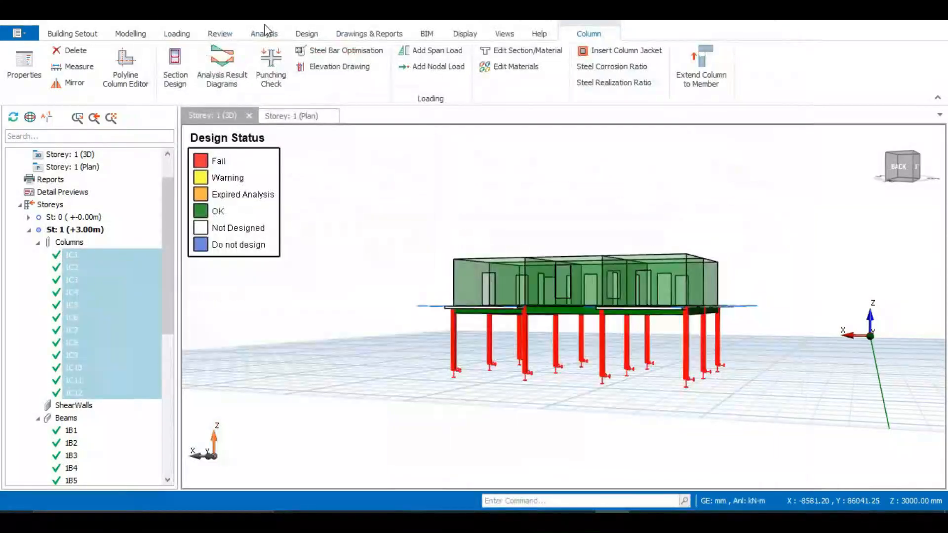
{"action": "left_click", "coordinate": [264, 33]}
{"action": "left_click", "coordinate": [19, 64]}
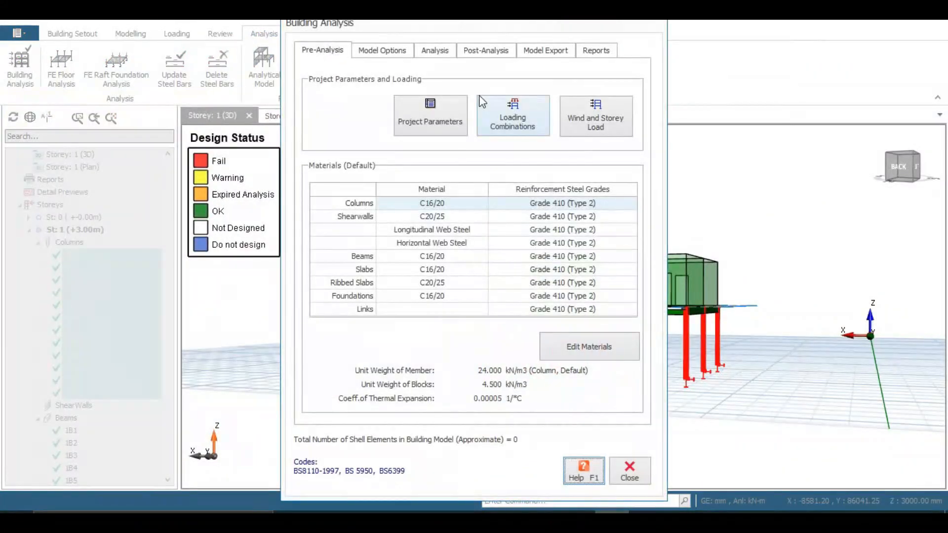
Step: Review the column design table: all 225×225 columns pass with 4x1Y16 bars and Y10-175 links
{"action": "left_click", "coordinate": [494, 49]}
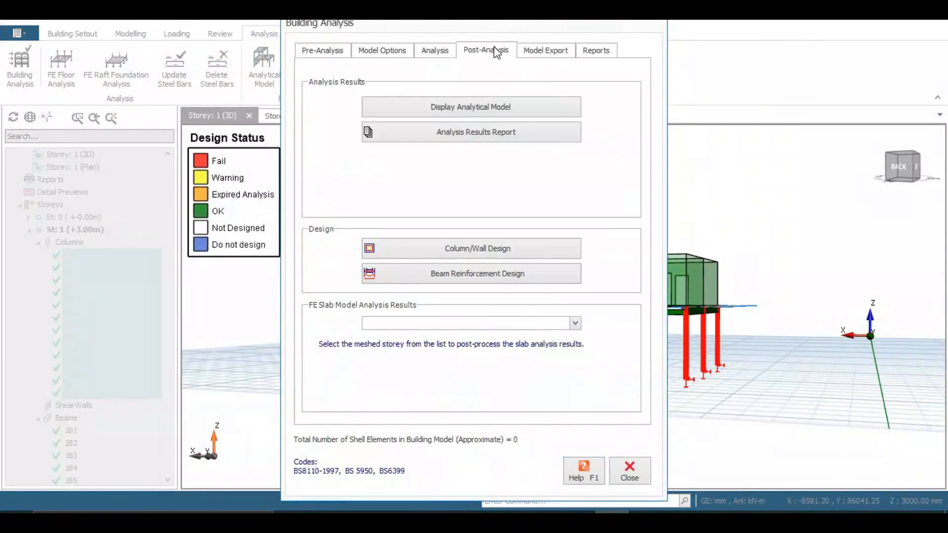
{"action": "left_click", "coordinate": [467, 252]}
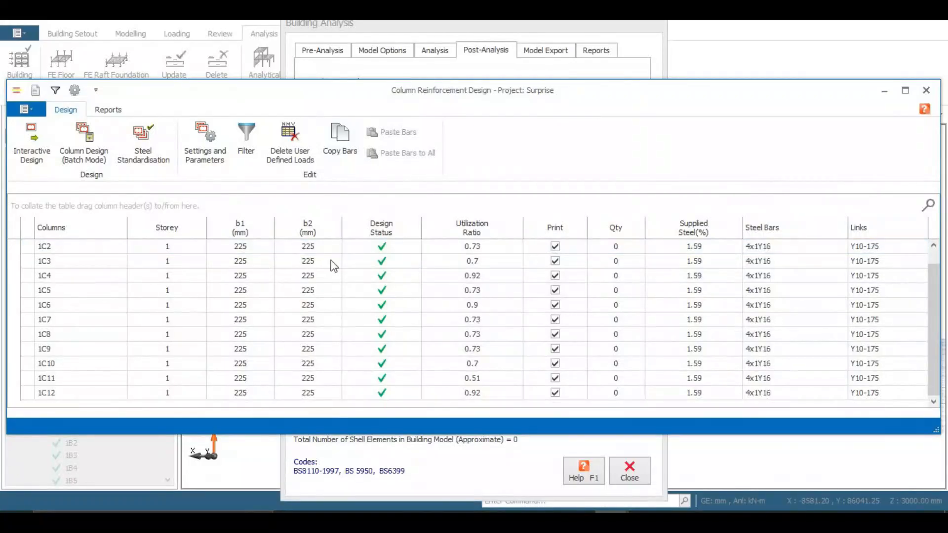
{"action": "scroll", "coordinate": [436, 317], "scroll_direction": "down", "scroll_amount": 1}
{"action": "left_click", "coordinate": [926, 91]}
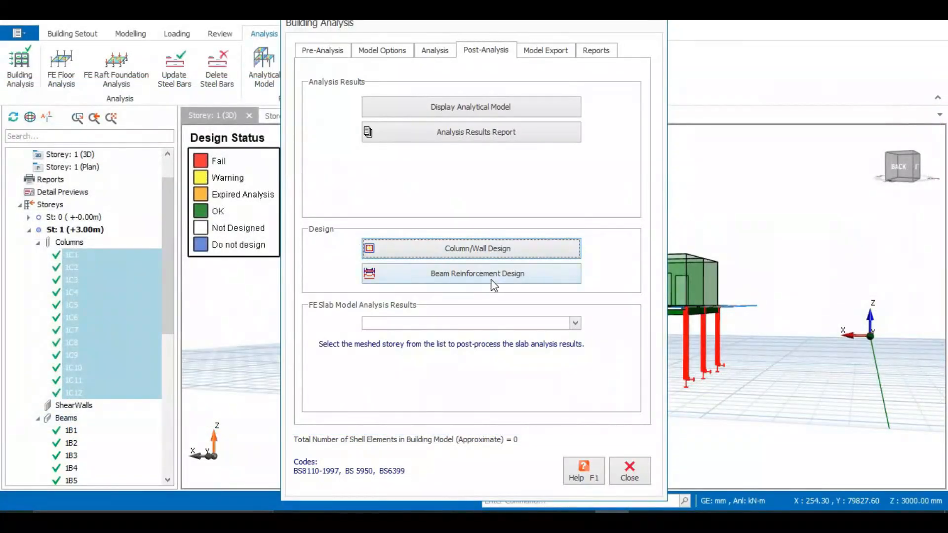
Step: Set the bottom bars of axis C beams 1B1 and 1B3 to 3Y16 and accept
{"action": "left_click", "coordinate": [490, 275]}
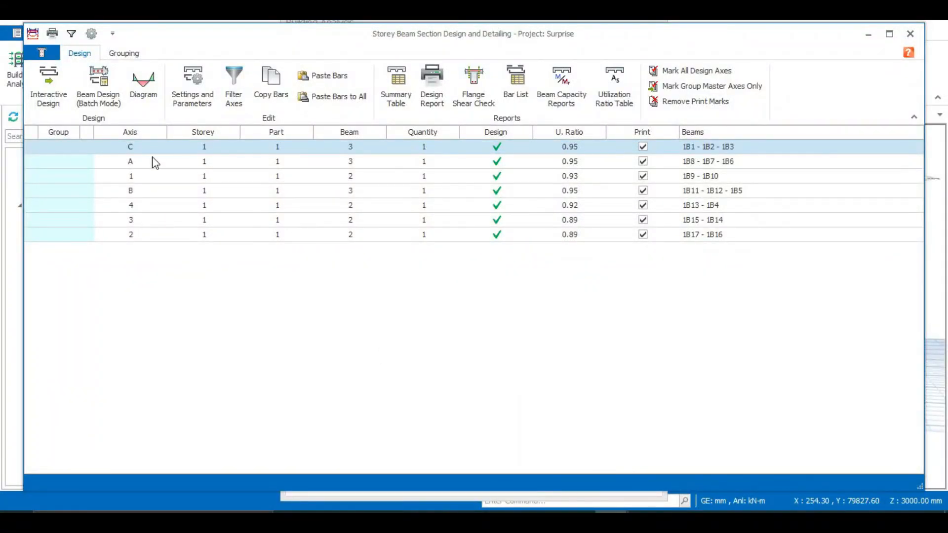
{"action": "left_click", "coordinate": [47, 81]}
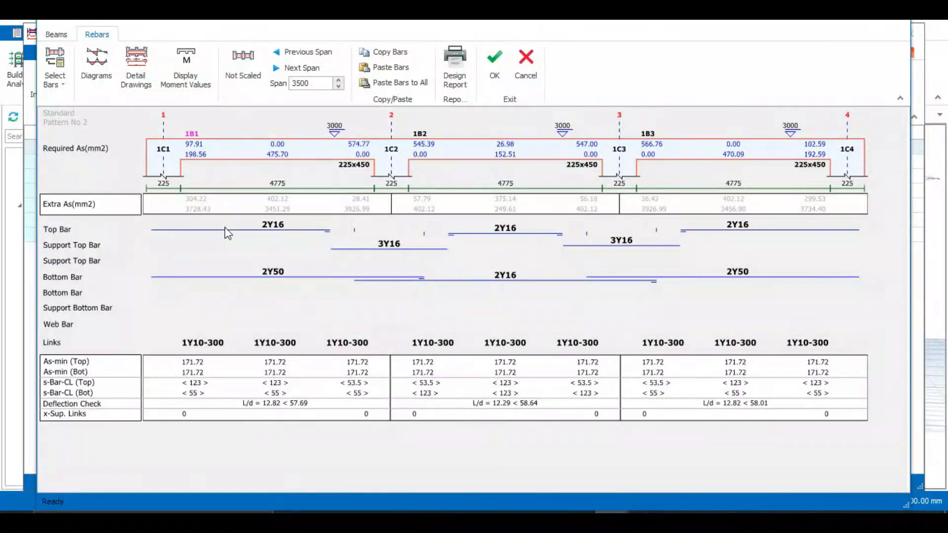
{"action": "left_click", "coordinate": [293, 278]}
{"action": "left_click", "coordinate": [293, 276]}
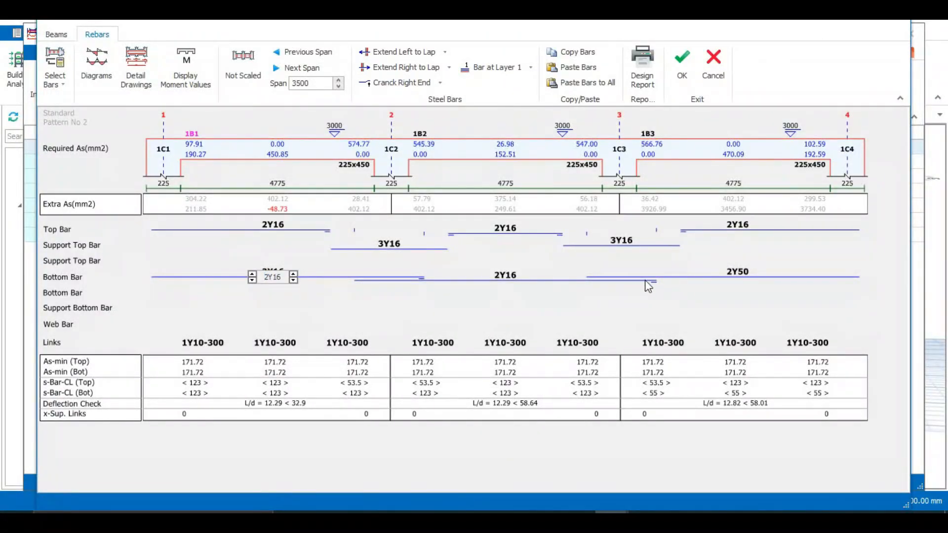
{"action": "left_click", "coordinate": [252, 278]}
{"action": "left_click", "coordinate": [740, 274]}
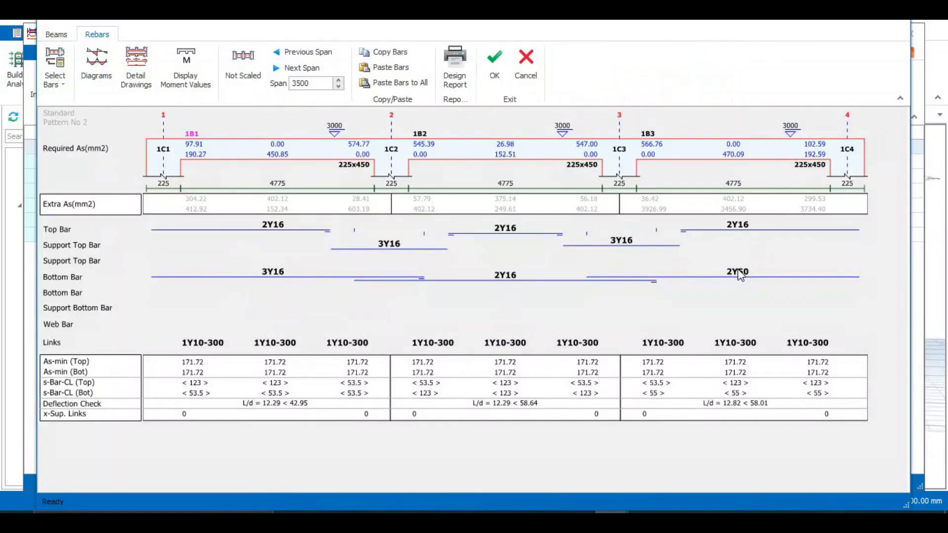
{"action": "left_click", "coordinate": [747, 276]}
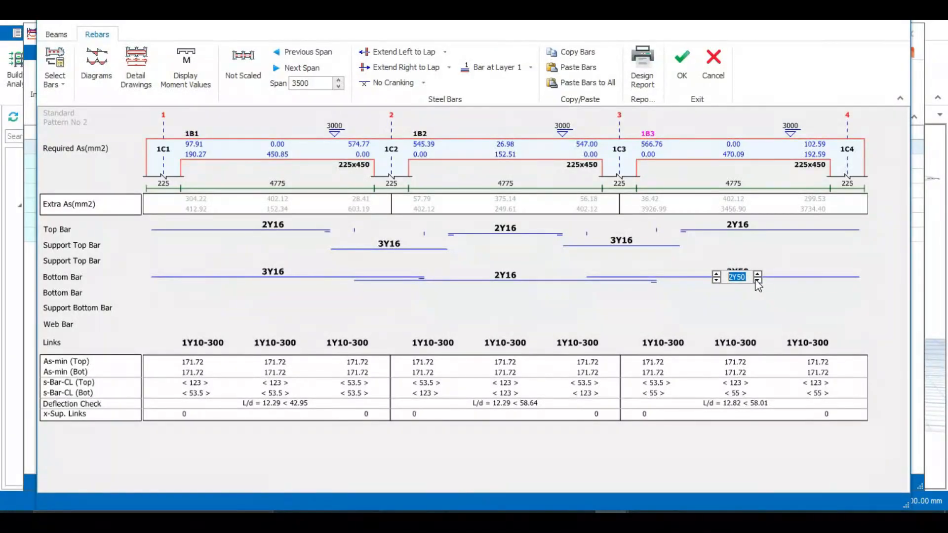
{"action": "left_click", "coordinate": [757, 280]}
{"action": "left_click", "coordinate": [717, 277]}
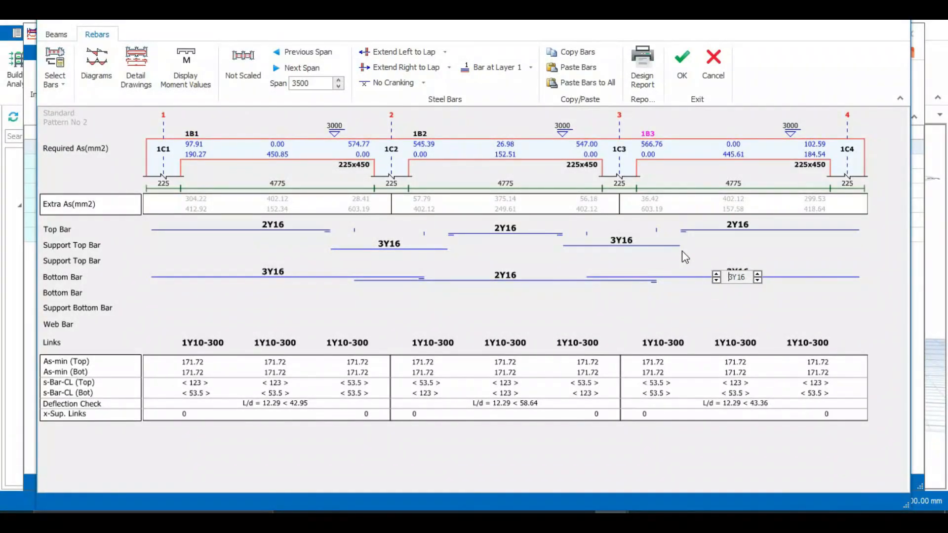
{"action": "left_click", "coordinate": [513, 222]}
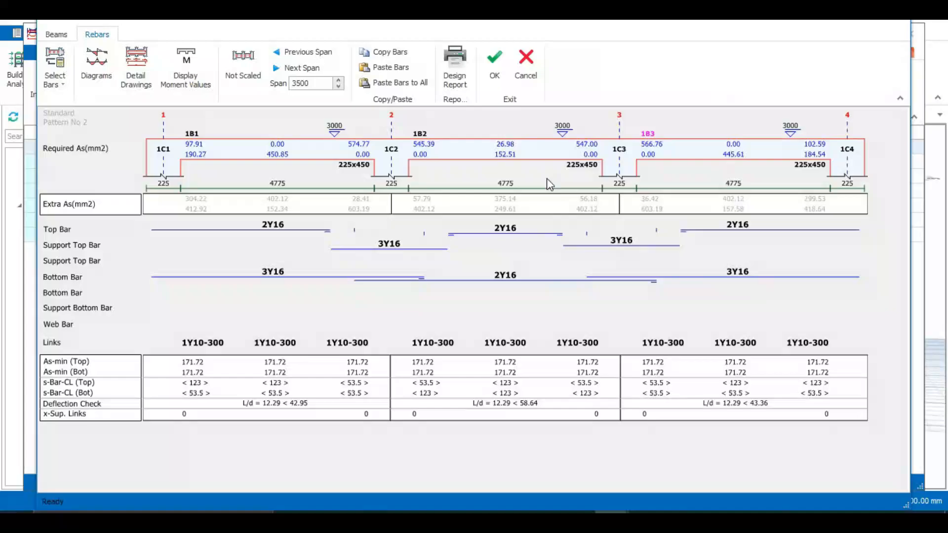
{"action": "left_click", "coordinate": [494, 62]}
Step: Review and accept the axis A beam reinforcement unchanged
{"action": "left_click", "coordinate": [138, 163]}
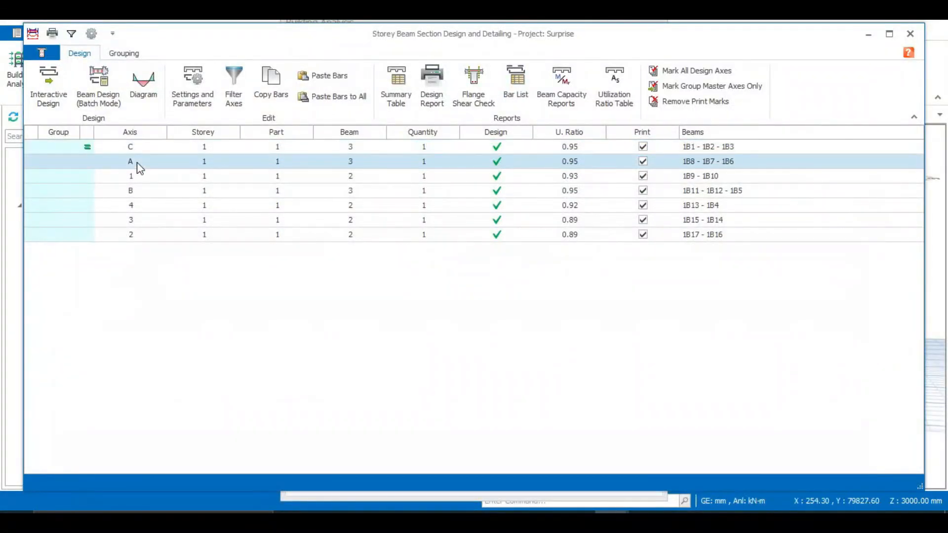
{"action": "double_click", "coordinate": [166, 164]}
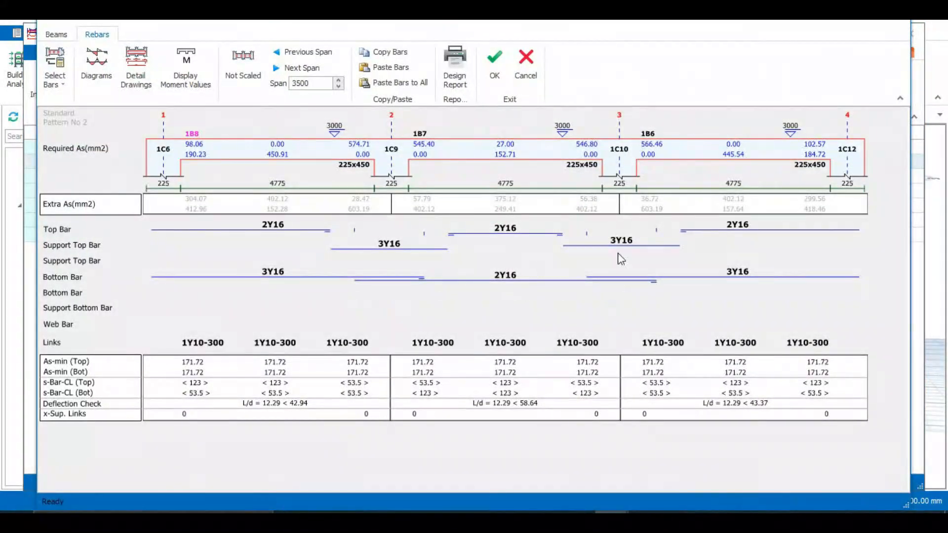
{"action": "left_click", "coordinate": [496, 76]}
{"action": "left_click", "coordinate": [495, 68]}
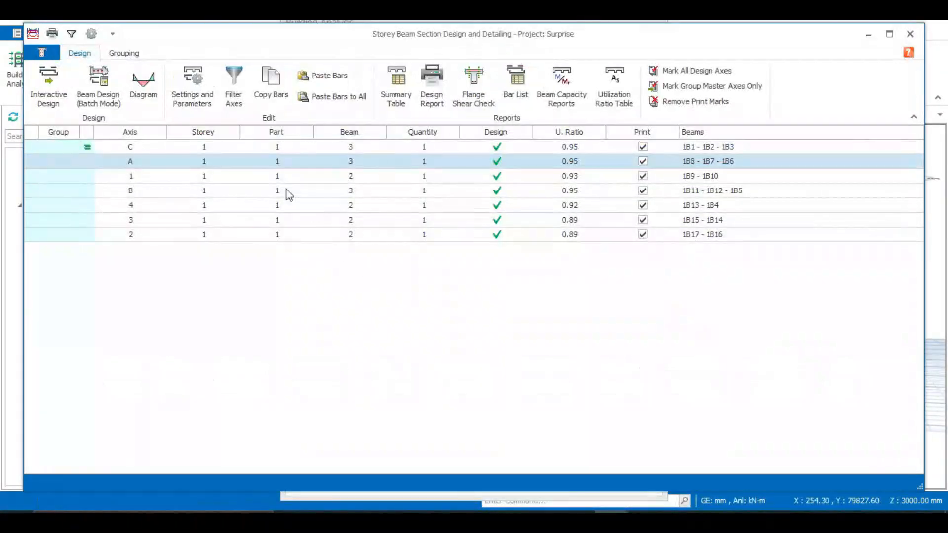
{"action": "left_click", "coordinate": [280, 178]}
Step: Accept axis 1 unchanged, then replace 2Y50 bottom bars of axis B beams 1B11 and 1B5 with 3Y16
{"action": "double_click", "coordinate": [280, 178]}
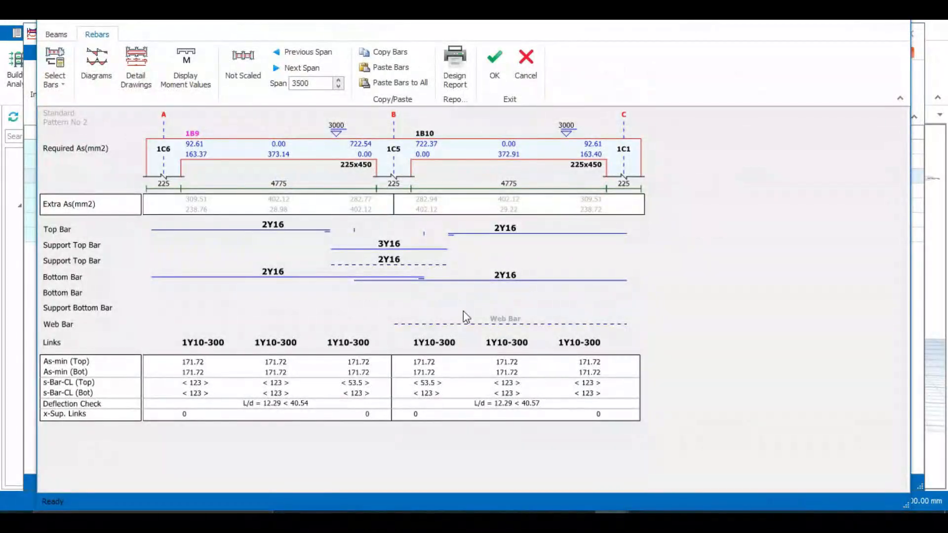
{"action": "left_click", "coordinate": [495, 69]}
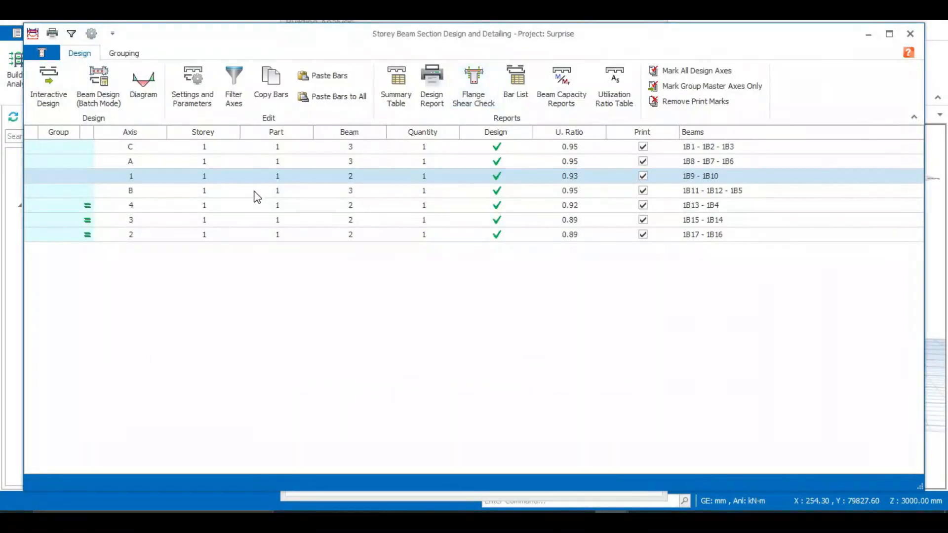
{"action": "double_click", "coordinate": [316, 190]}
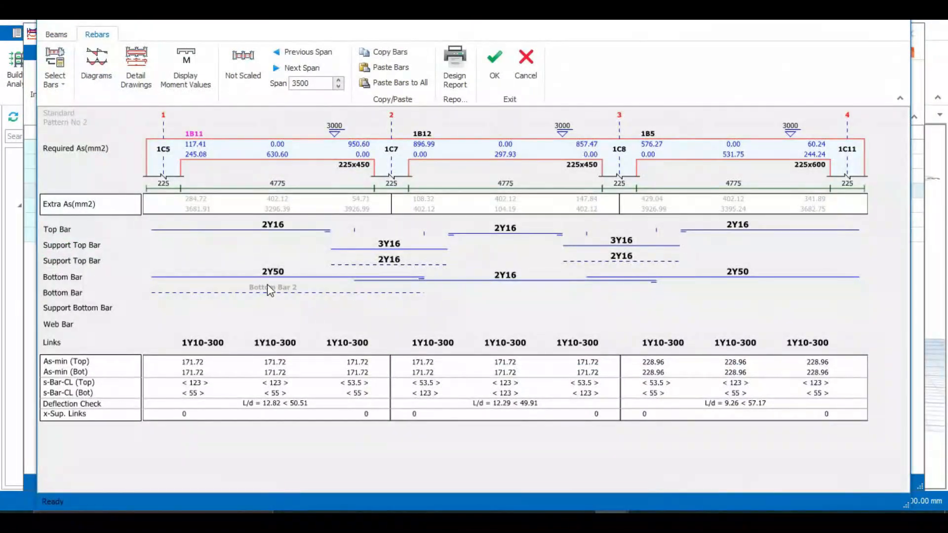
{"action": "left_click", "coordinate": [276, 276]}
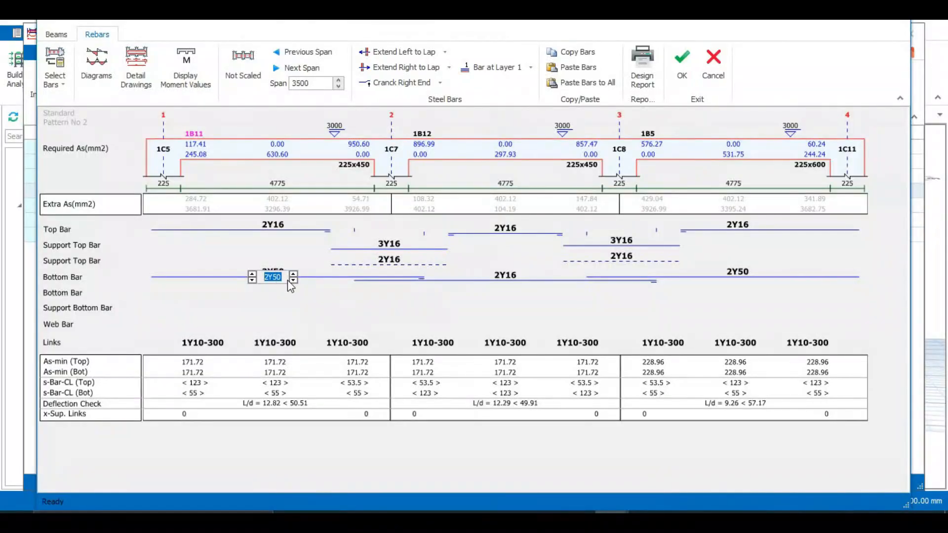
{"action": "left_click", "coordinate": [293, 274]}
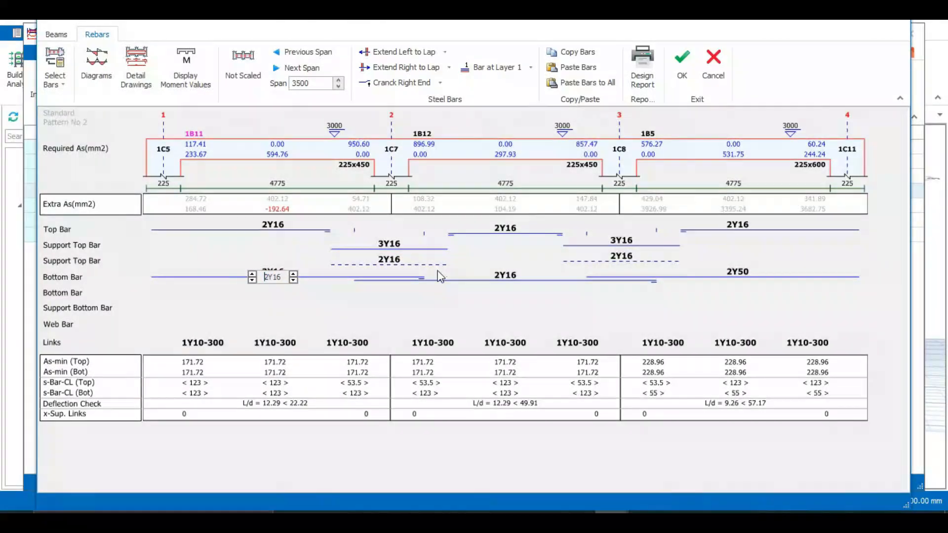
{"action": "left_click", "coordinate": [253, 278]}
{"action": "left_click", "coordinate": [741, 274]}
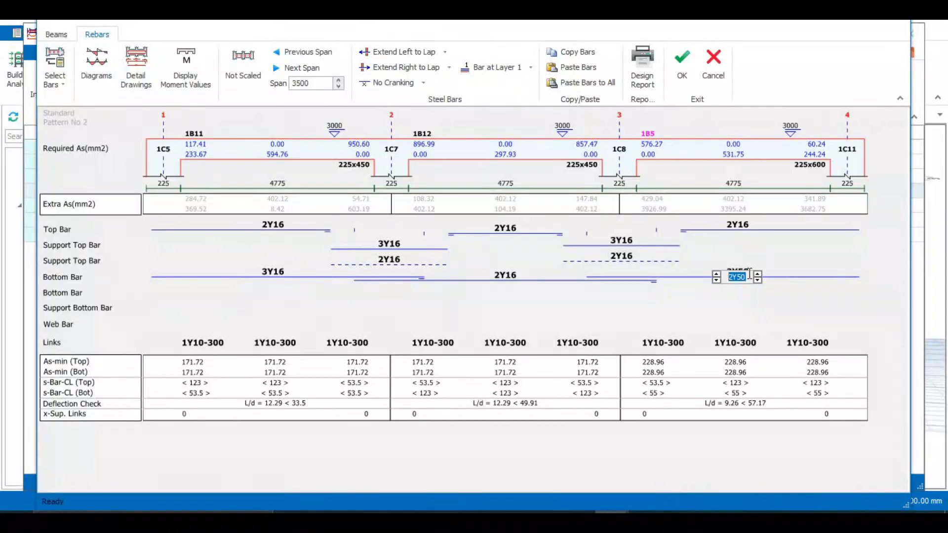
{"action": "left_click", "coordinate": [758, 279]}
{"action": "left_click", "coordinate": [716, 274]}
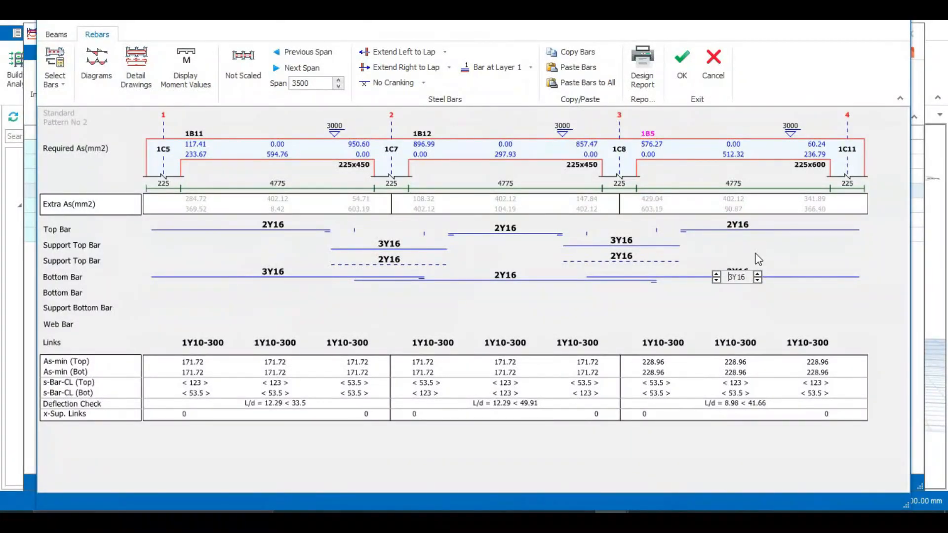
{"action": "left_click", "coordinate": [748, 263]}
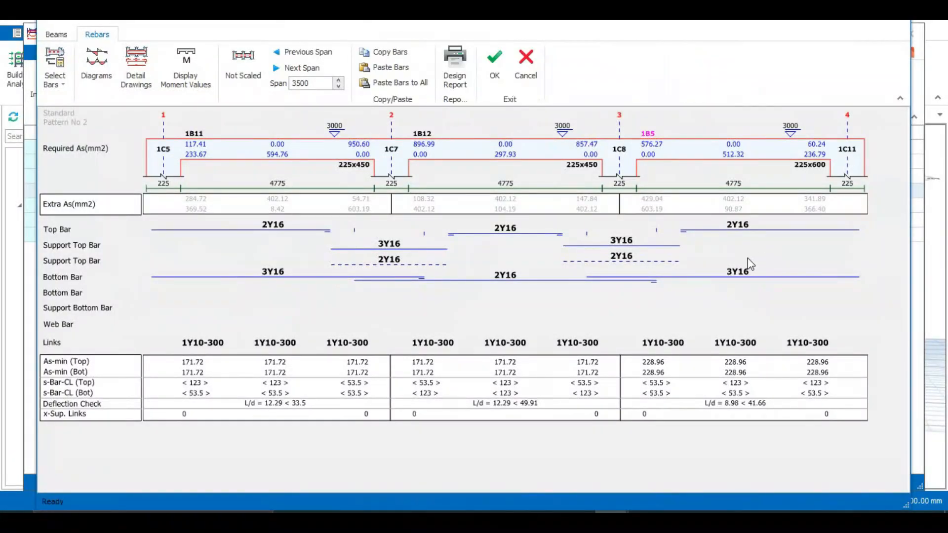
{"action": "left_click", "coordinate": [499, 61]}
Step: Review and accept the axis 4 beam reinforcement unchanged
{"action": "left_click", "coordinate": [385, 209]}
{"action": "double_click", "coordinate": [386, 209]}
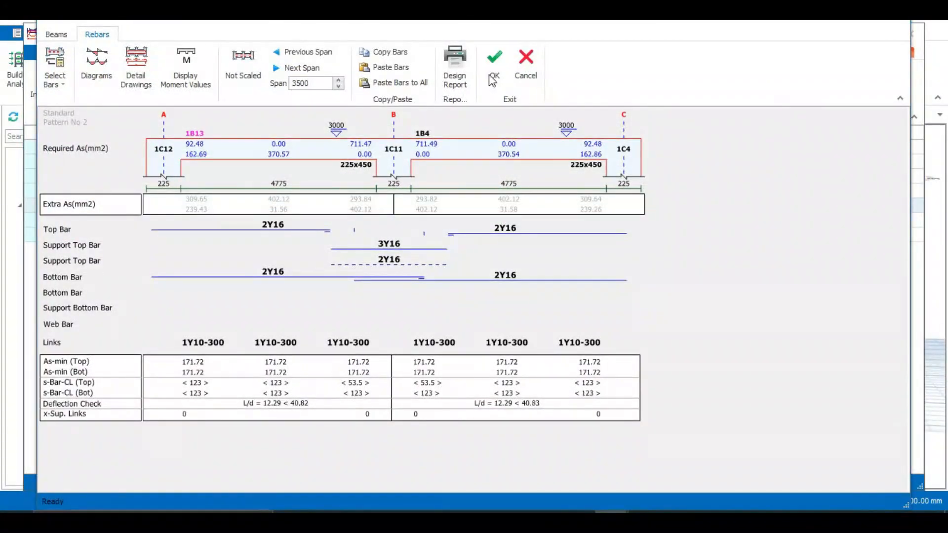
{"action": "left_click", "coordinate": [494, 61]}
{"action": "left_click", "coordinate": [366, 223]}
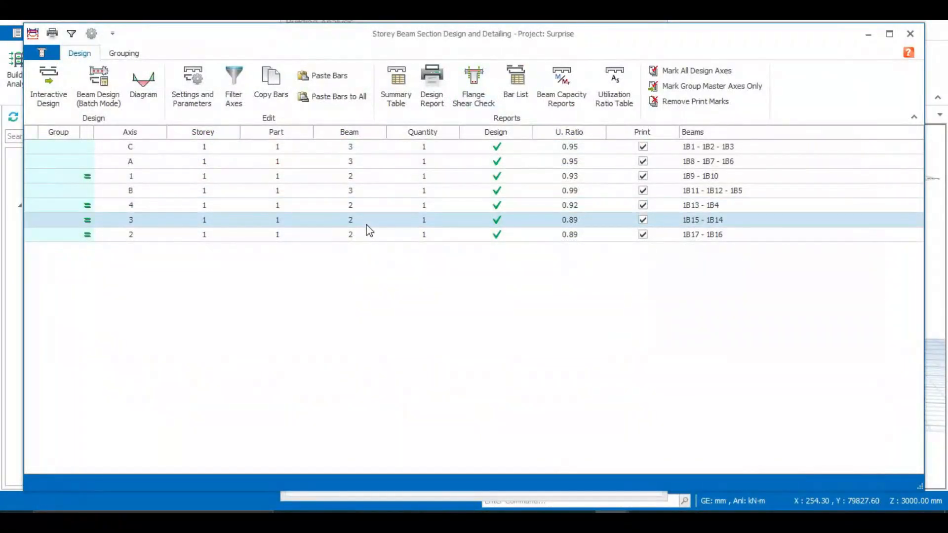
Step: Accept axis 3 unchanged, then give axis 2 beams 1B17 and 1B16 3Y16 bottom bars
{"action": "double_click", "coordinate": [424, 217]}
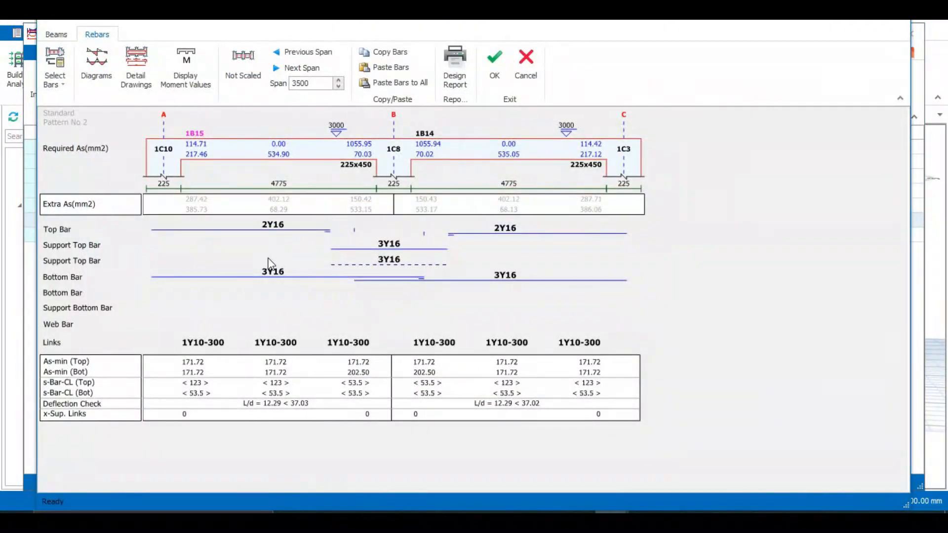
{"action": "left_click", "coordinate": [494, 62]}
{"action": "left_click", "coordinate": [406, 235]}
{"action": "double_click", "coordinate": [408, 237]}
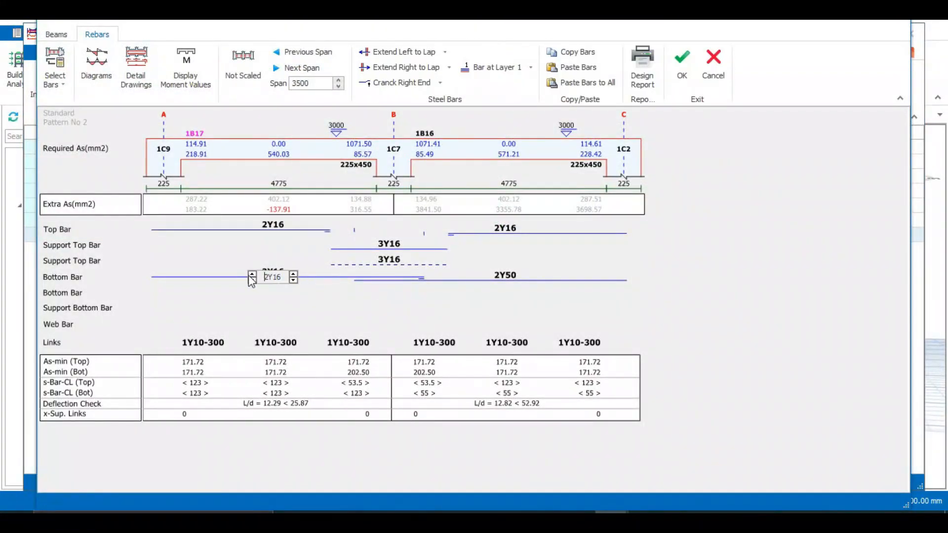
{"action": "left_click", "coordinate": [252, 274]}
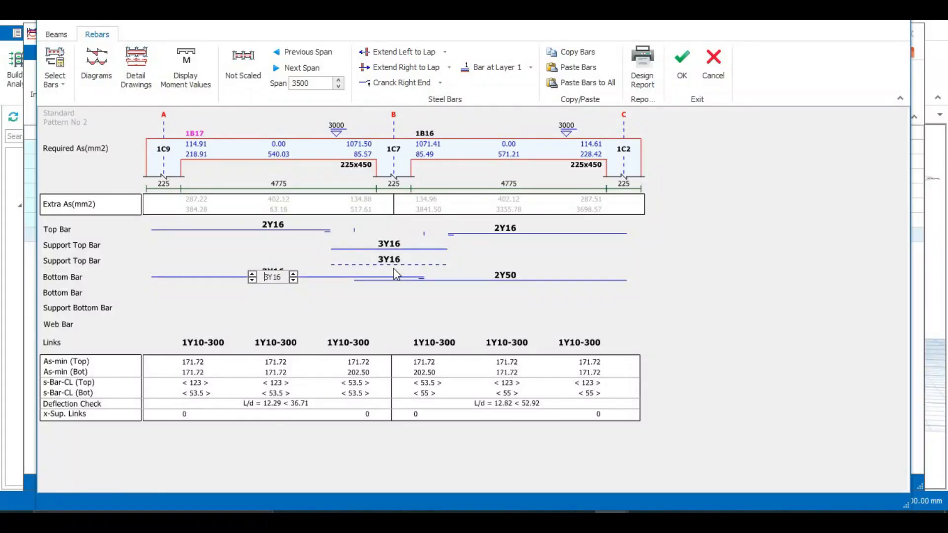
{"action": "left_click", "coordinate": [512, 278]}
{"action": "left_click", "coordinate": [525, 273]}
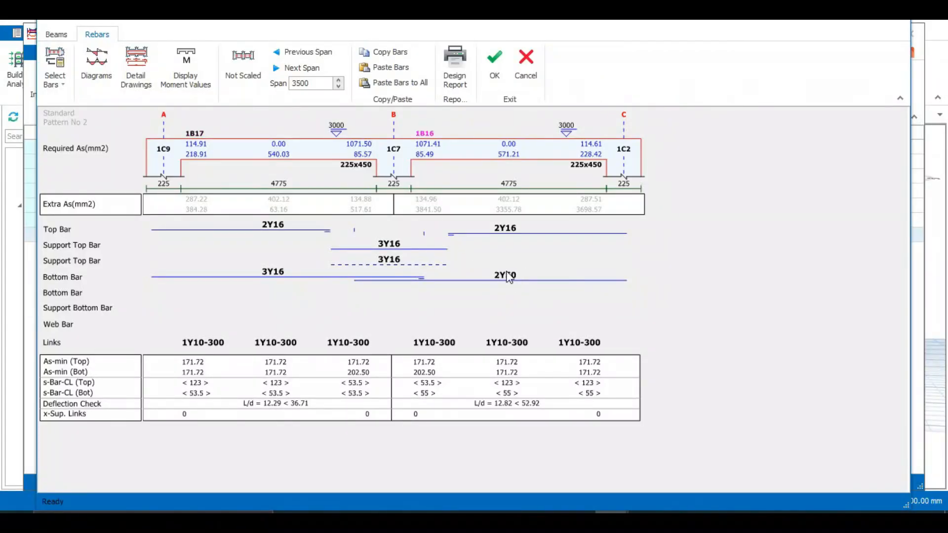
{"action": "left_click", "coordinate": [516, 276]}
{"action": "left_click", "coordinate": [526, 274]}
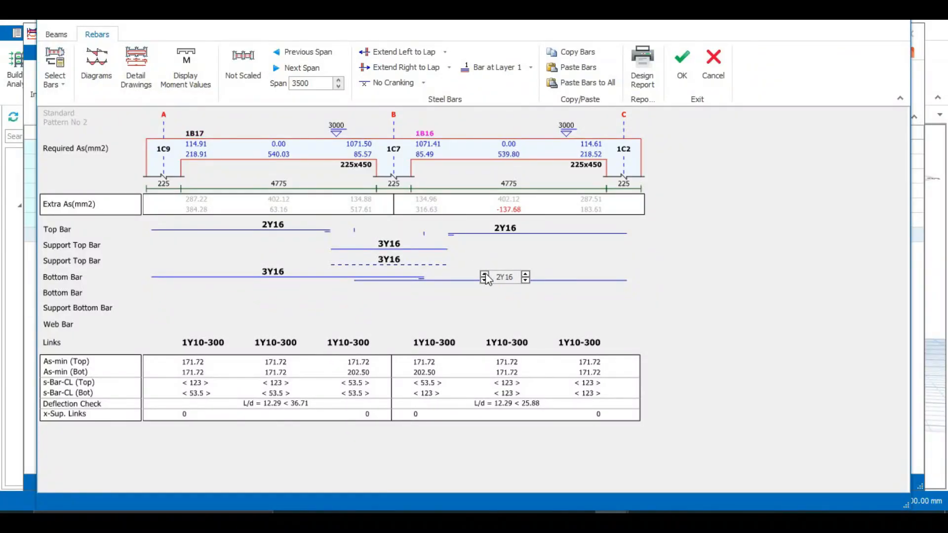
{"action": "left_click", "coordinate": [484, 274]}
{"action": "left_click", "coordinate": [682, 63]}
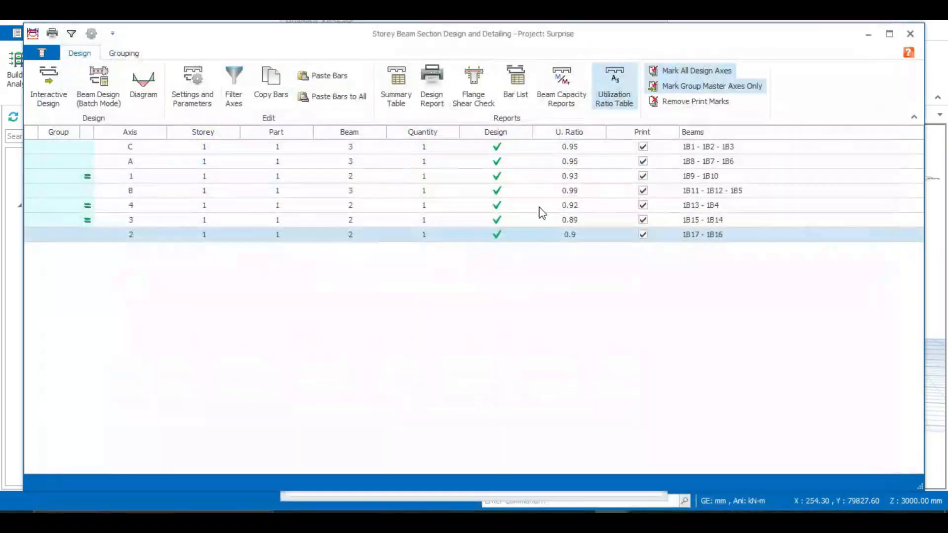
Step: Close beam design and Building Analysis, deselect the columns, and view the all-OK model from the front
{"action": "left_click", "coordinate": [909, 33]}
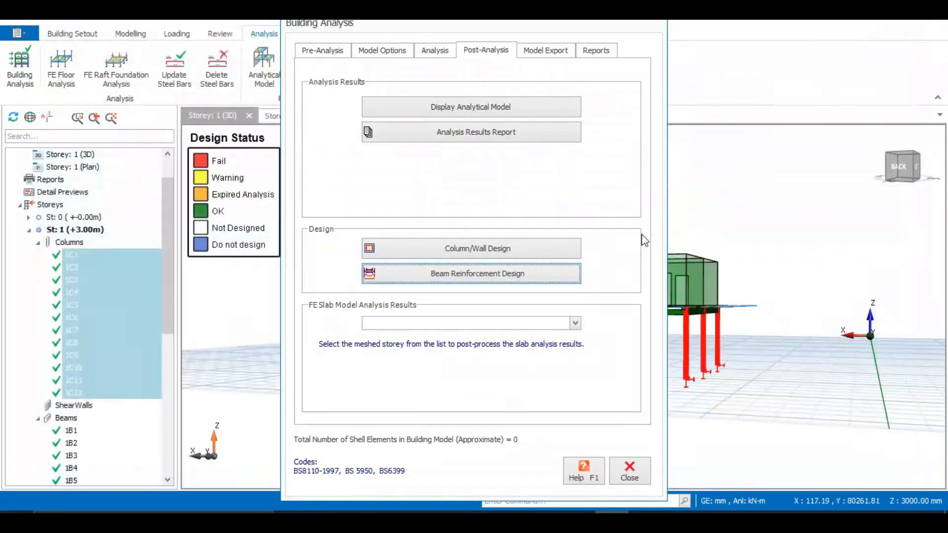
{"action": "left_click", "coordinate": [643, 472]}
{"action": "left_click", "coordinate": [663, 424]}
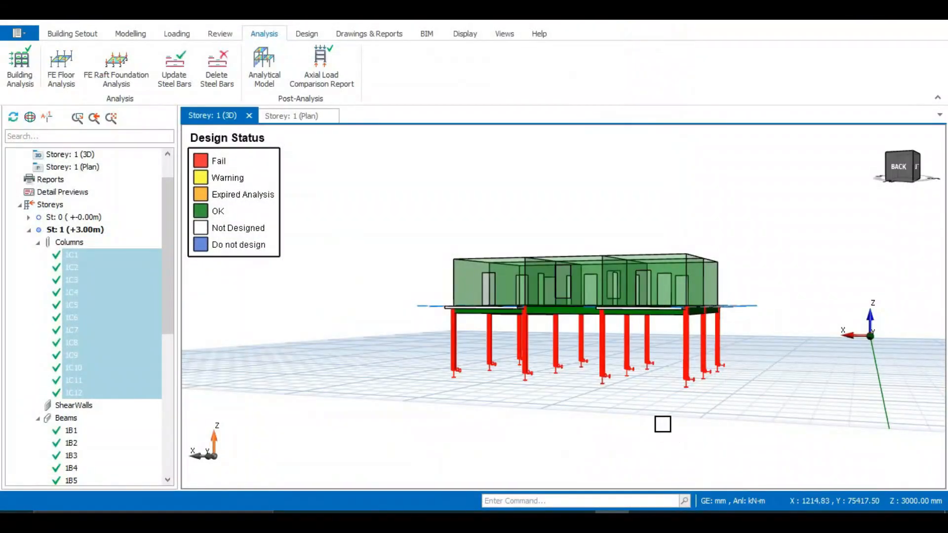
{"action": "middle_click_drag", "start_coordinate": [690, 368], "coordinate": [494, 387]}
{"action": "left_click", "coordinate": [361, 29]}
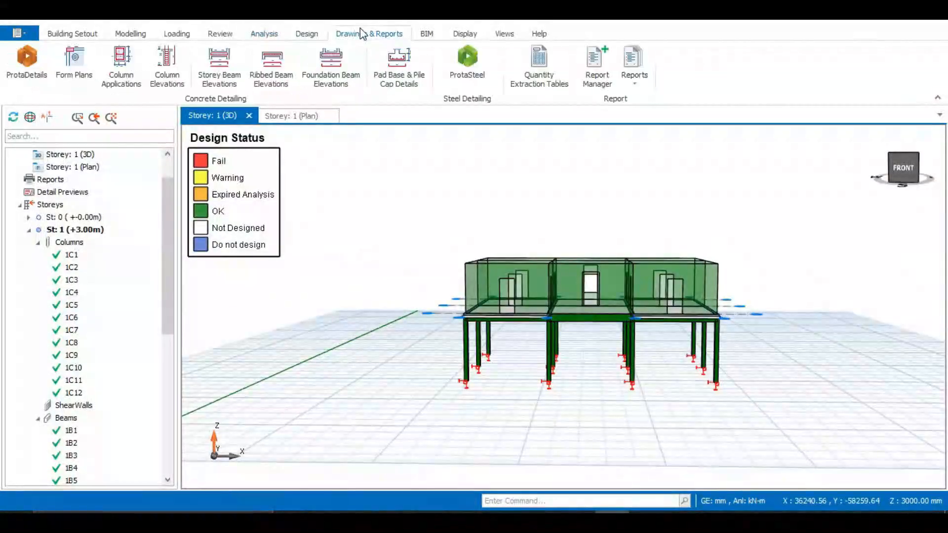